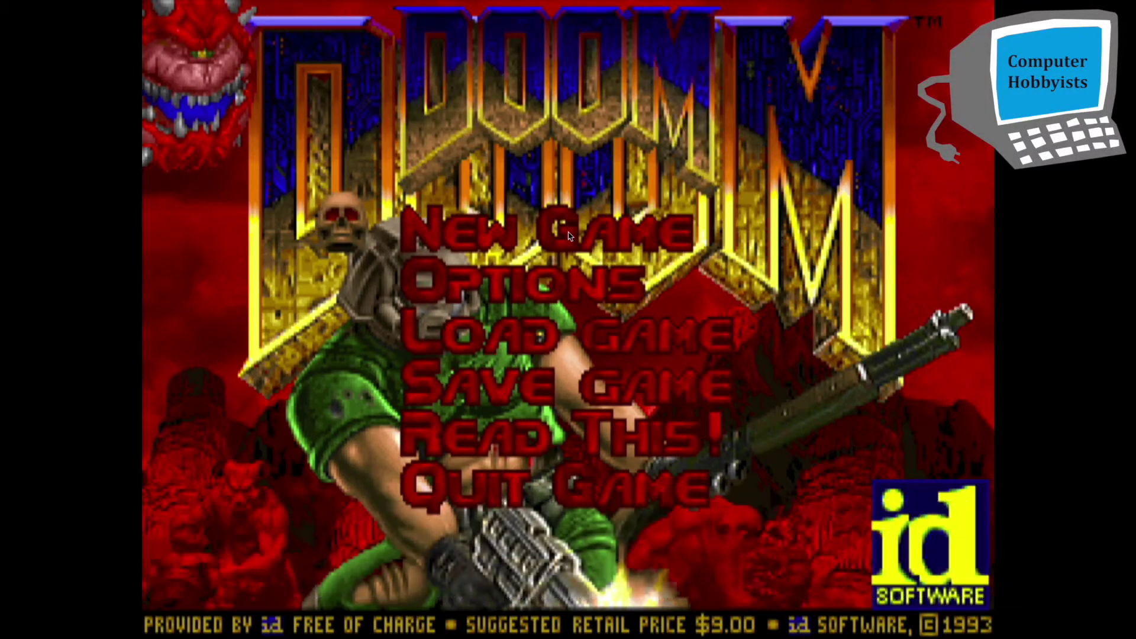
# Start a new Doom game in the Knee-Deep in the Dead episode at the Nightmare! skill level, accepting the difficulty warning.
pyautogui.press('Return')
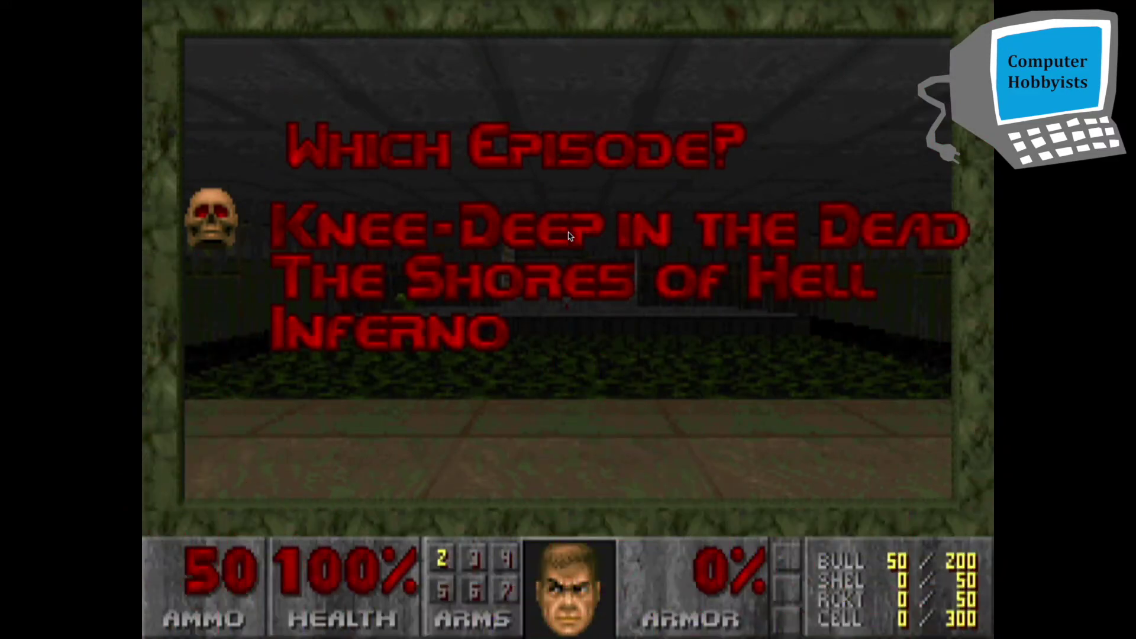
pyautogui.press('Return')
pyautogui.press('Down')
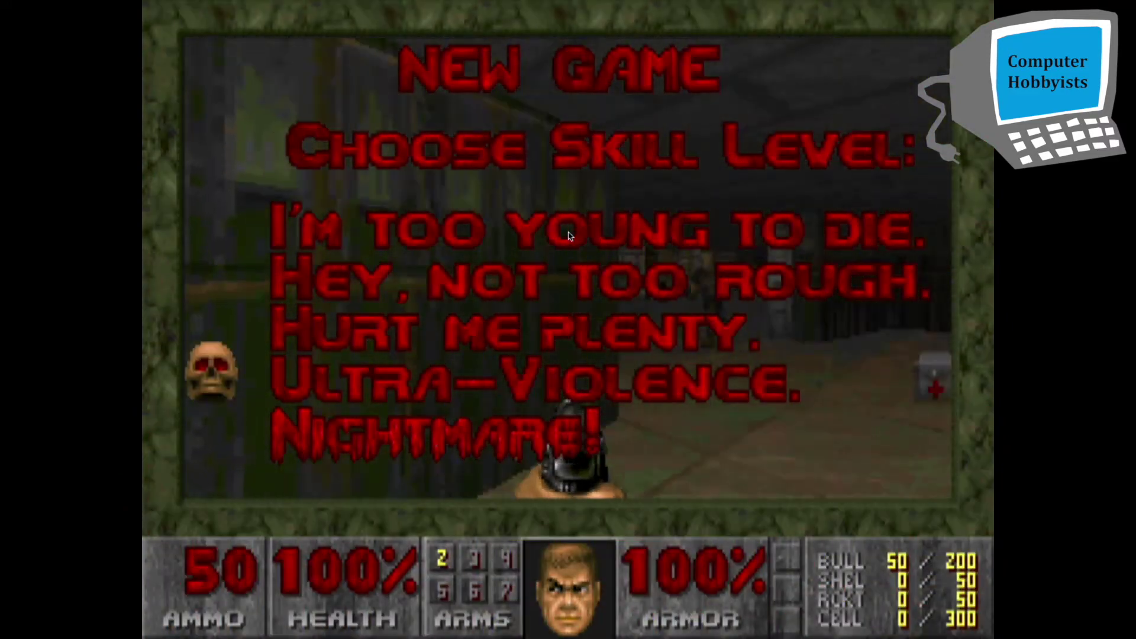
pyautogui.press('Down')
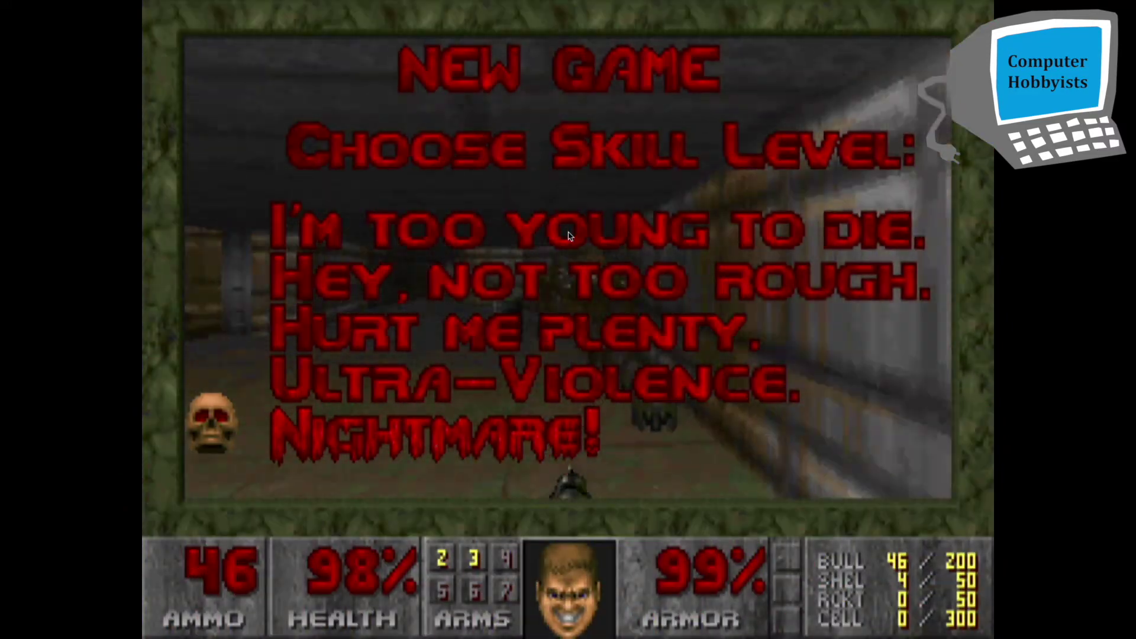
pyautogui.press('Return')
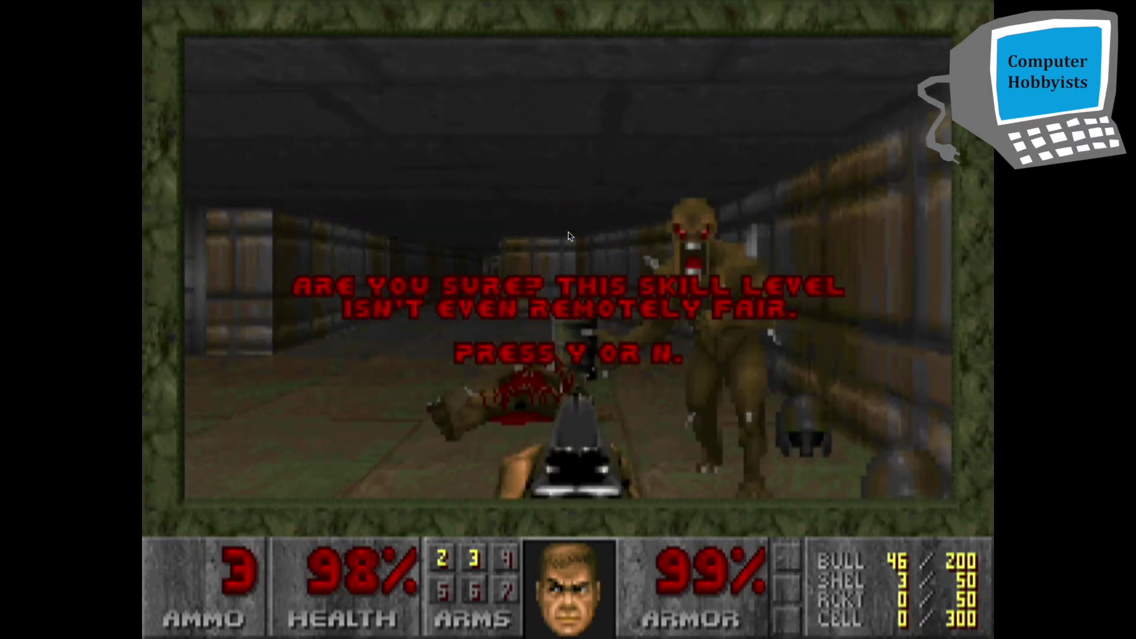
pyautogui.press('y')
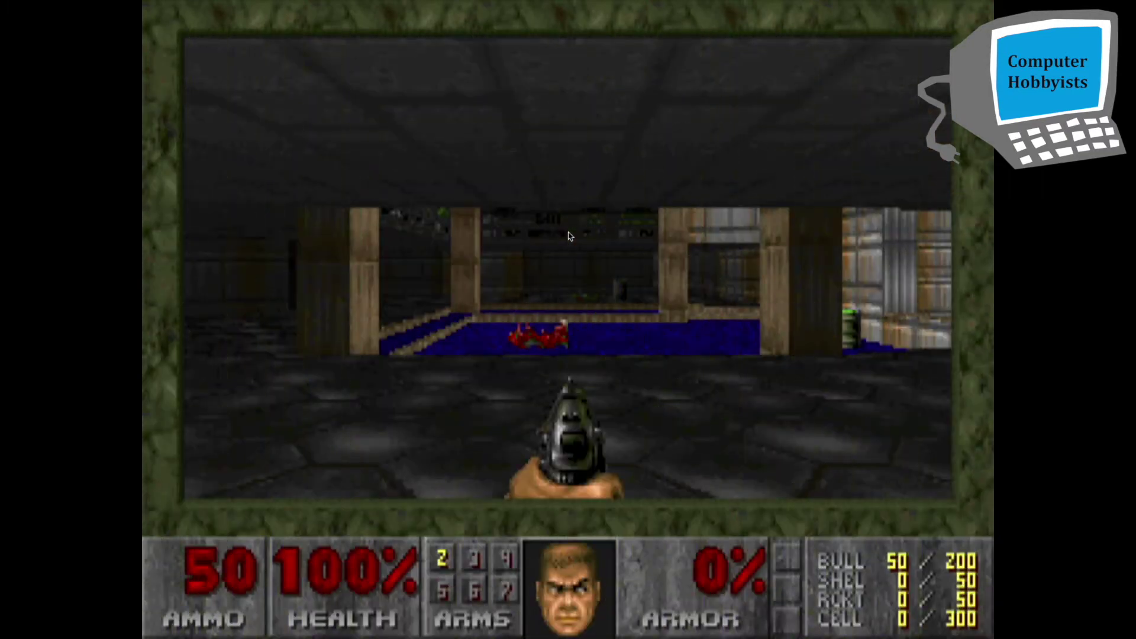
# Move through the starting room, collecting health and armor bonuses, and turn to face the corridor lit by lamps.
pyautogui.press('Right')
pyautogui.press('Up')
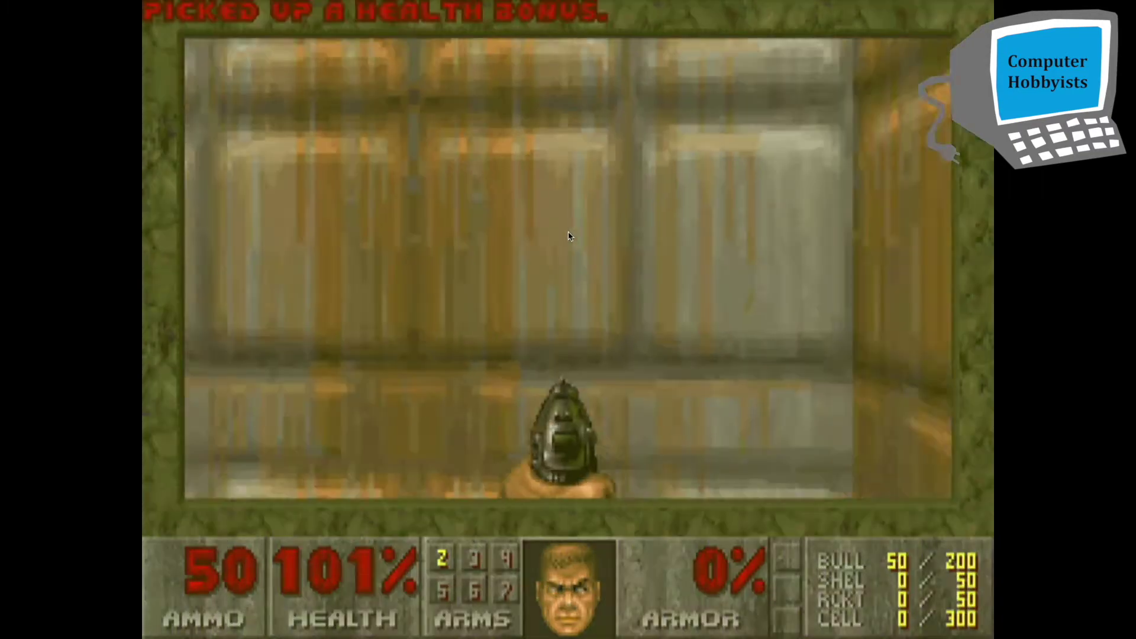
pyautogui.press('Right')
pyautogui.press('Left')
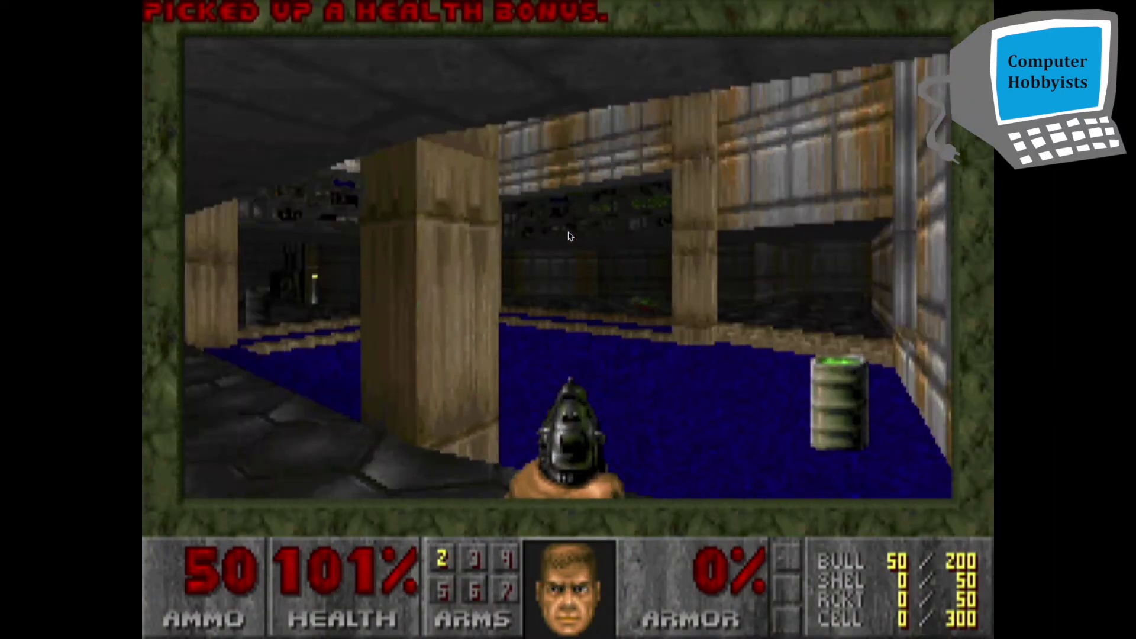
pyautogui.press('Up')
pyautogui.press('Up')
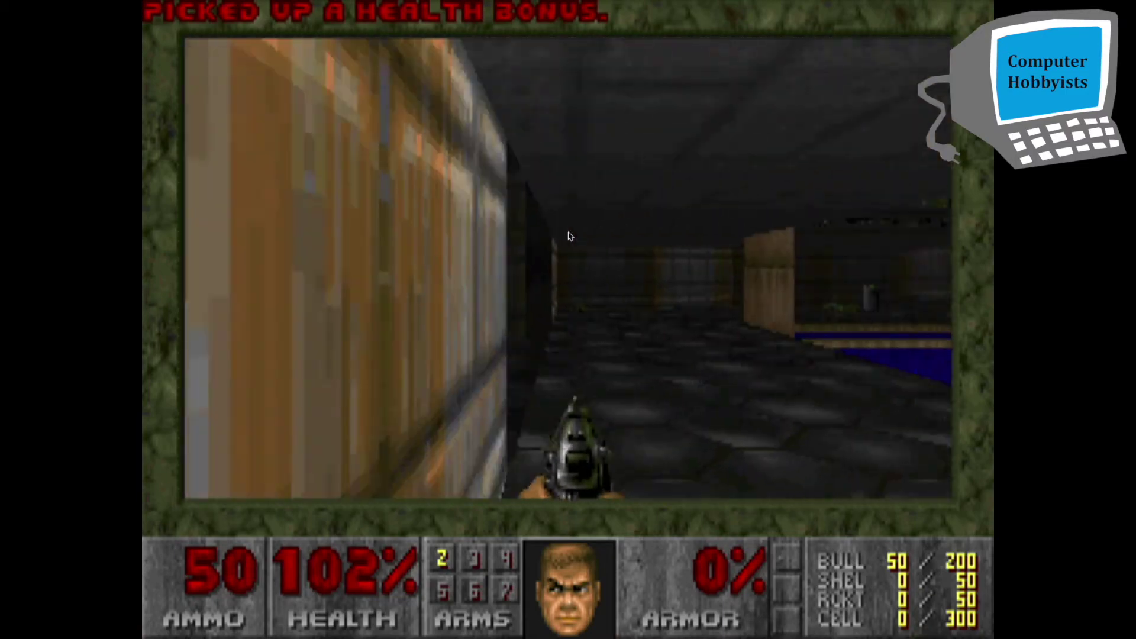
pyautogui.press('Up')
pyautogui.press('Up')
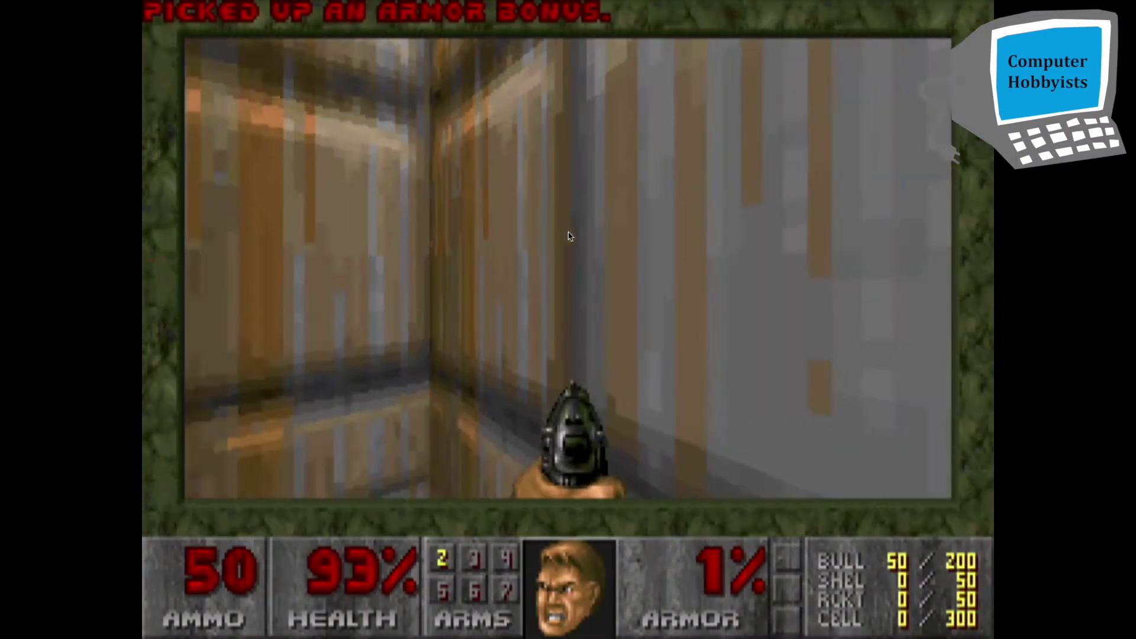
pyautogui.press('Left')
pyautogui.press('Up')
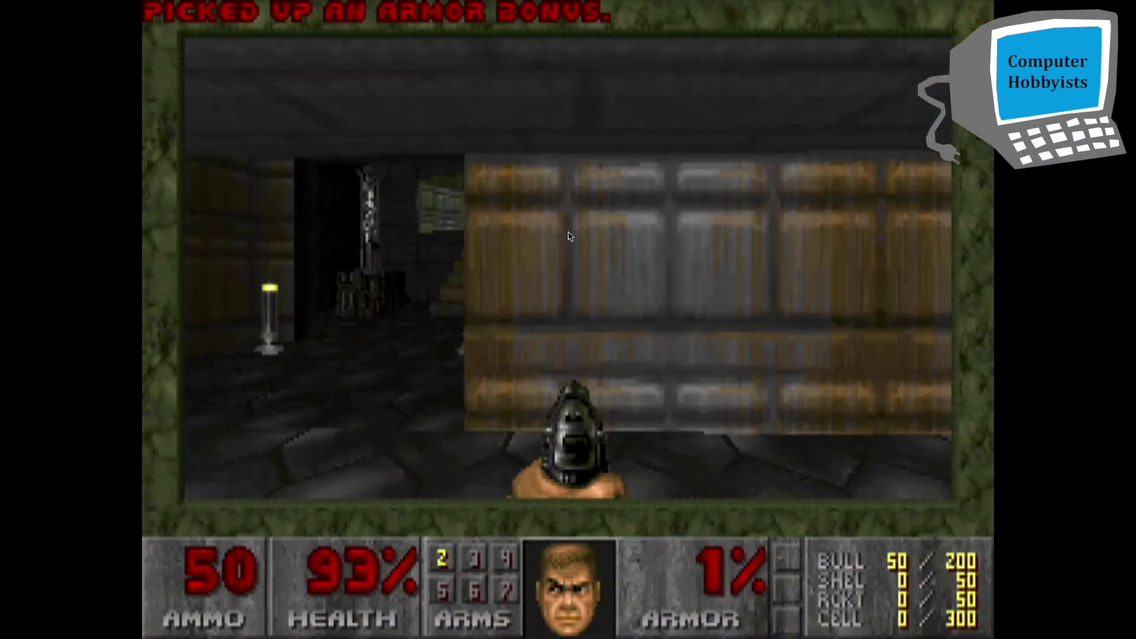
# Fire the pistol at the enemies beyond the corridor while advancing into the room with the staircase.
pyautogui.press('ctrl')
pyautogui.press('ctrl')
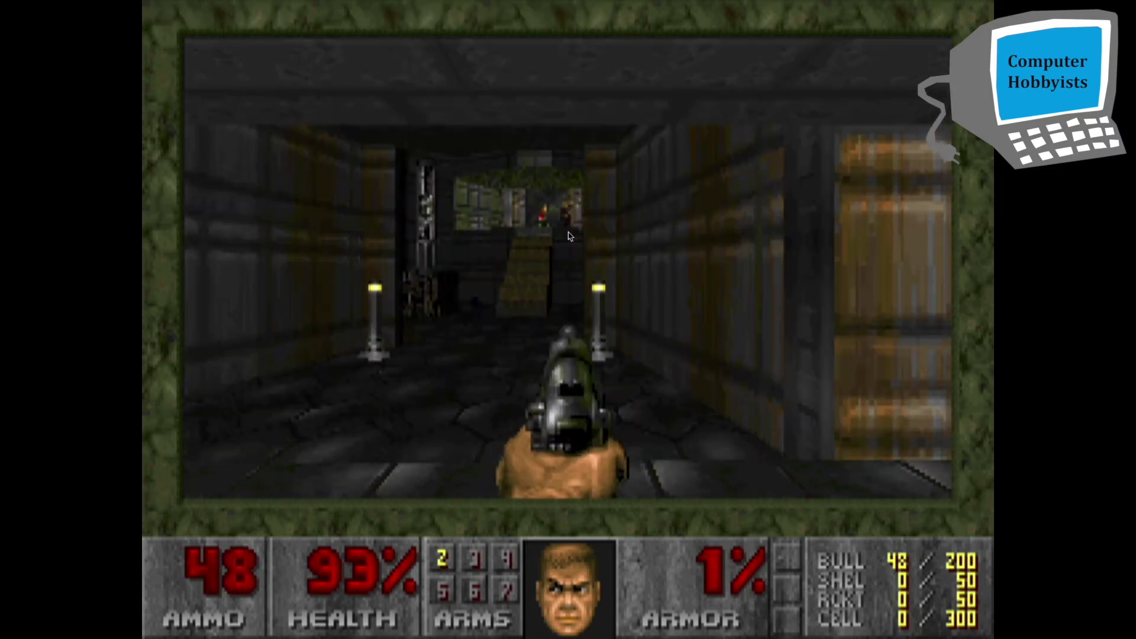
pyautogui.press('ctrl')
pyautogui.press('Up')
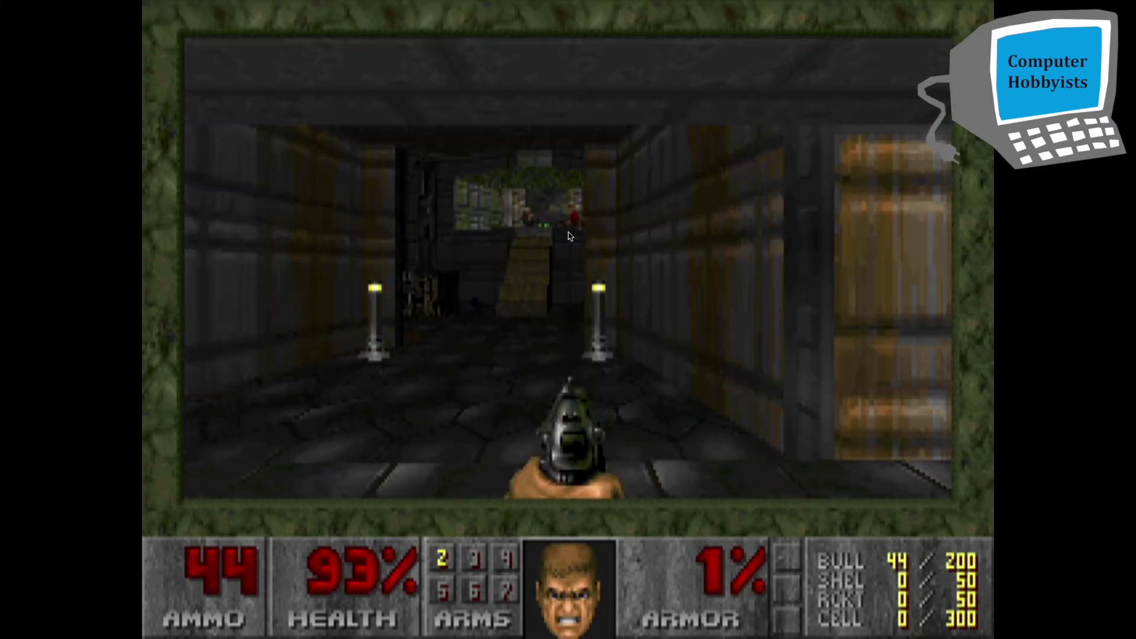
pyautogui.press('Up')
pyautogui.press('ctrl')
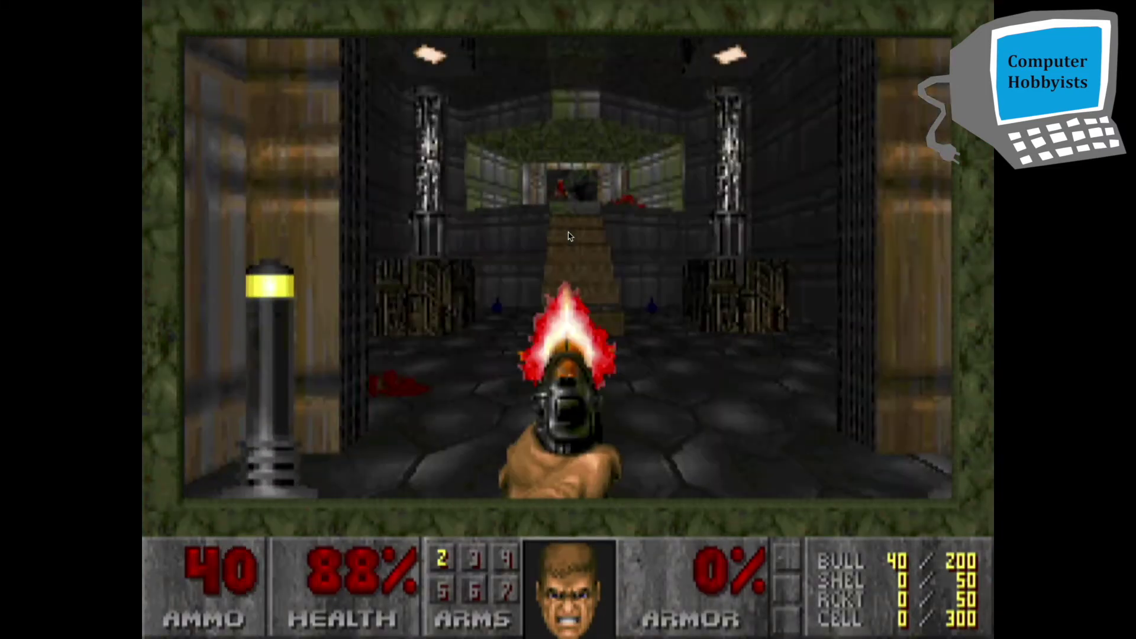
pyautogui.press('ctrl')
pyautogui.press('Left')
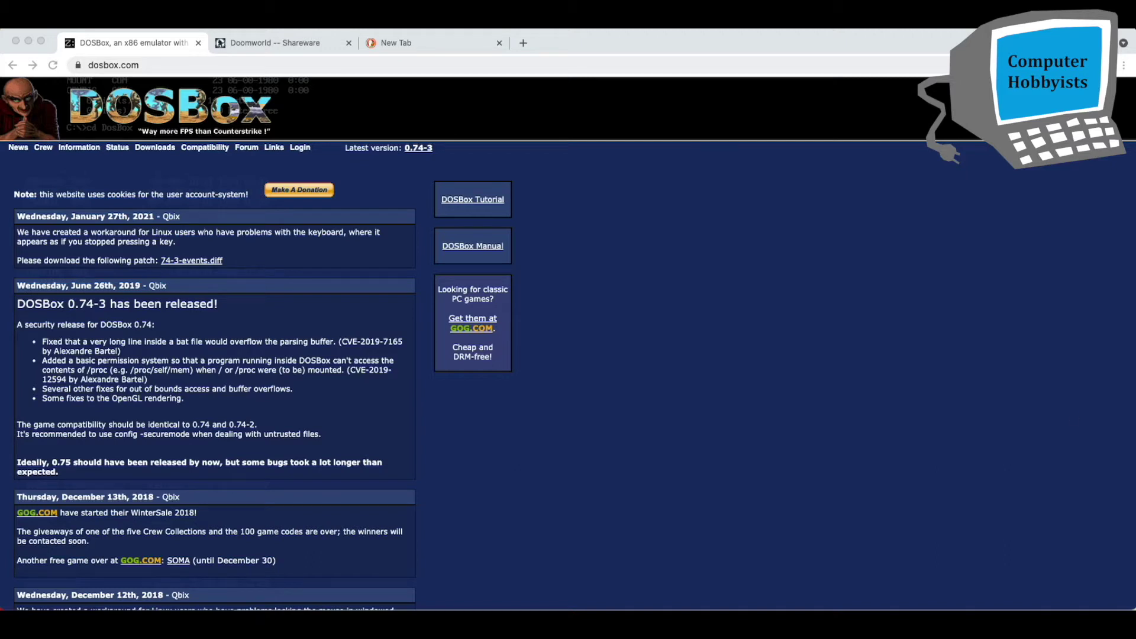
# Open the downloads page of the DOSBox website in the browser.
pyautogui.doubleClick(183, 64)
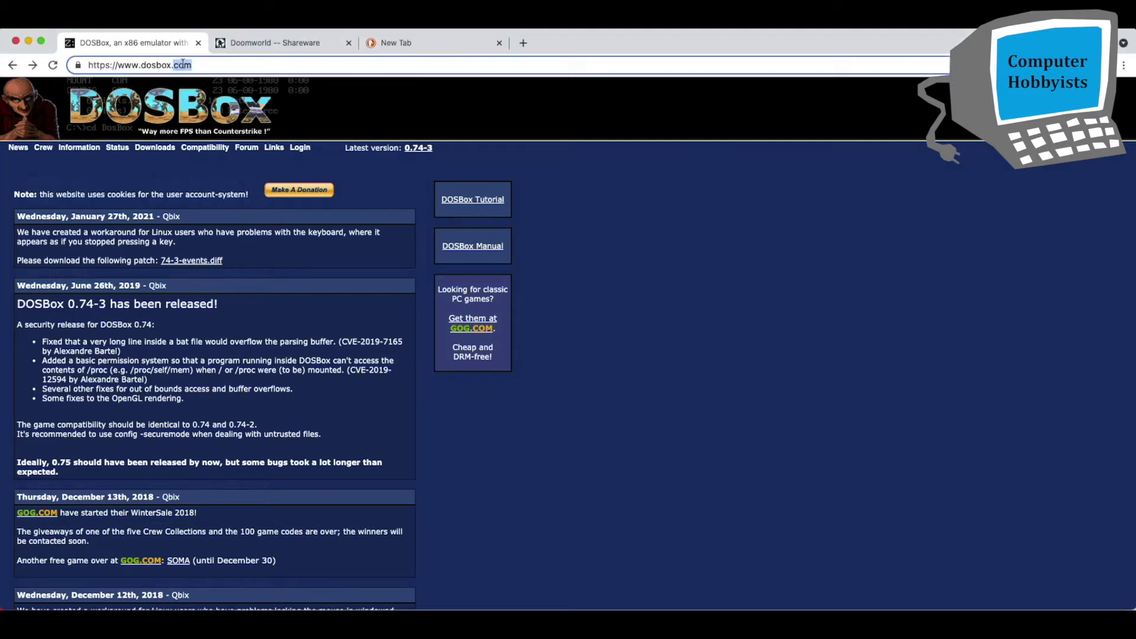
pyautogui.tripleClick(183, 64)
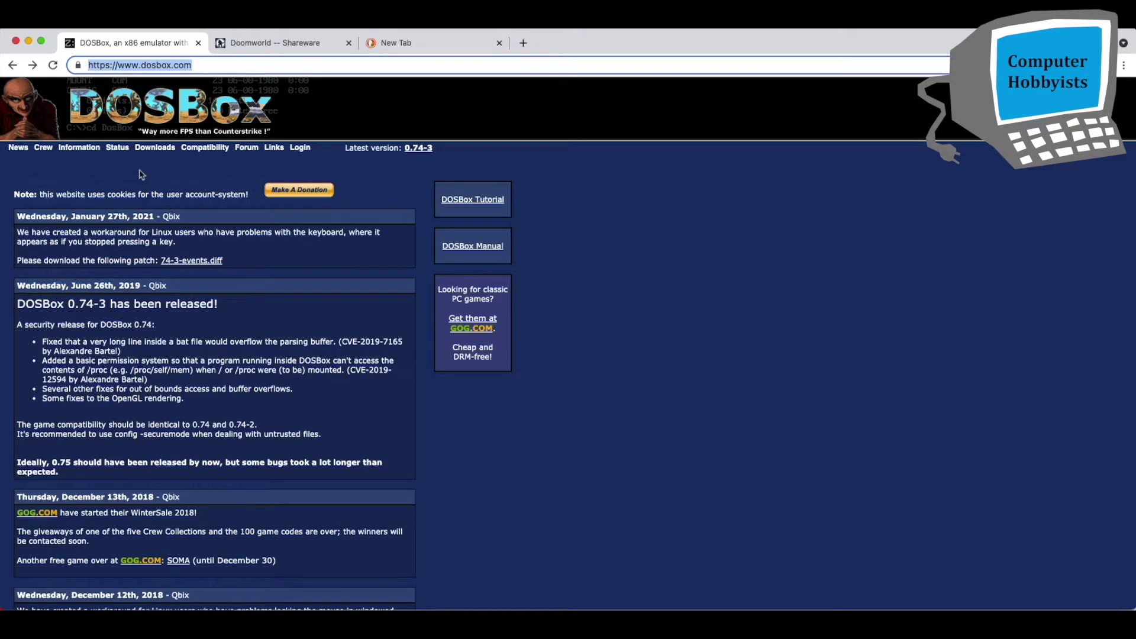
pyautogui.click(152, 150)
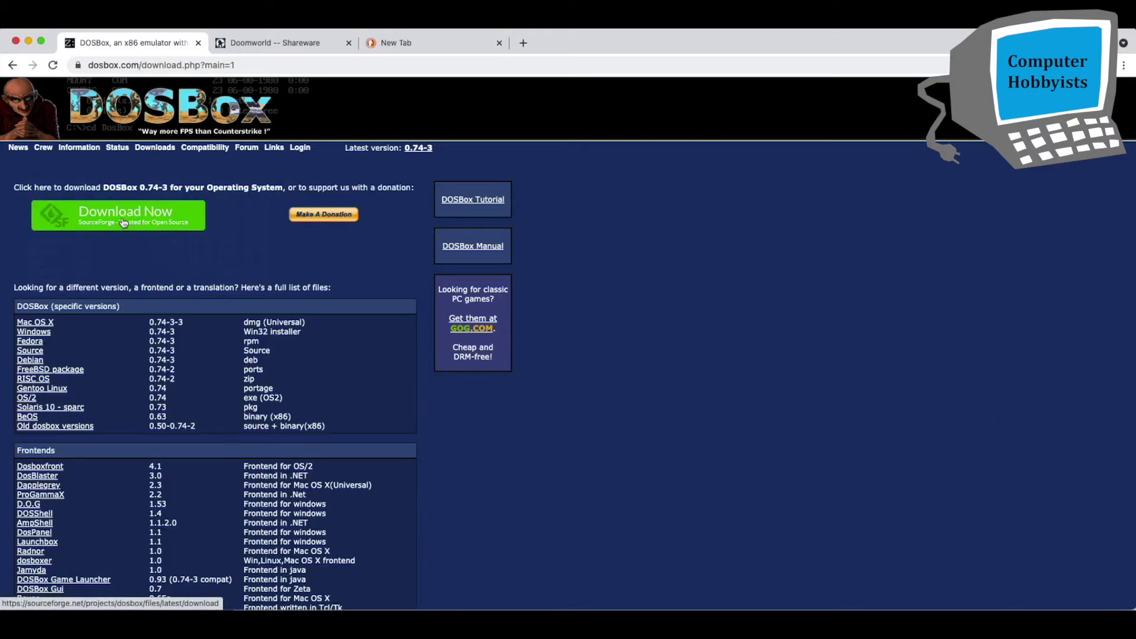
# View the Doomworld shareware downloads and the local DosBox folder, moving the folder window back out of view.
pyautogui.click(285, 42)
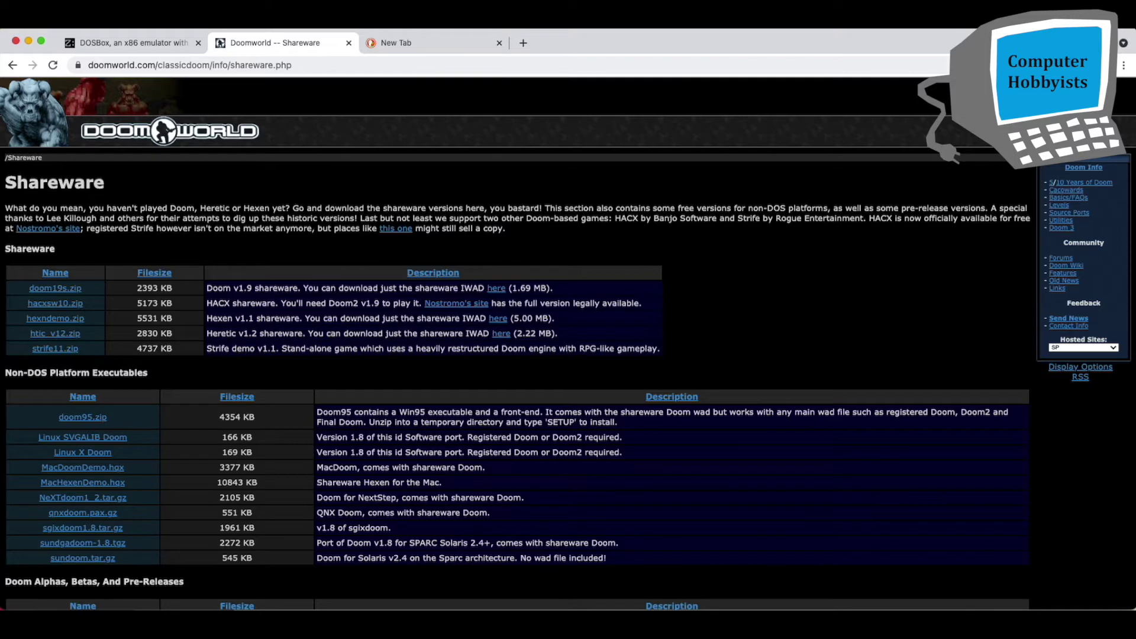
pyautogui.moveTo(1135, 343); pyautogui.dragTo(352, 217)
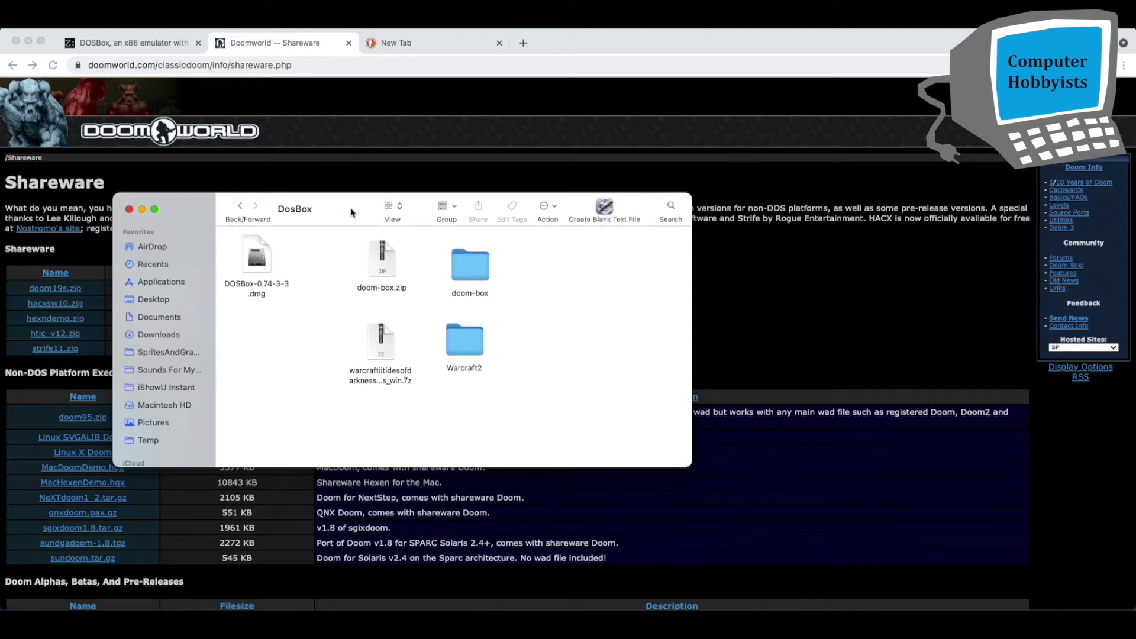
pyautogui.moveTo(349, 215); pyautogui.dragTo(1135, 150)
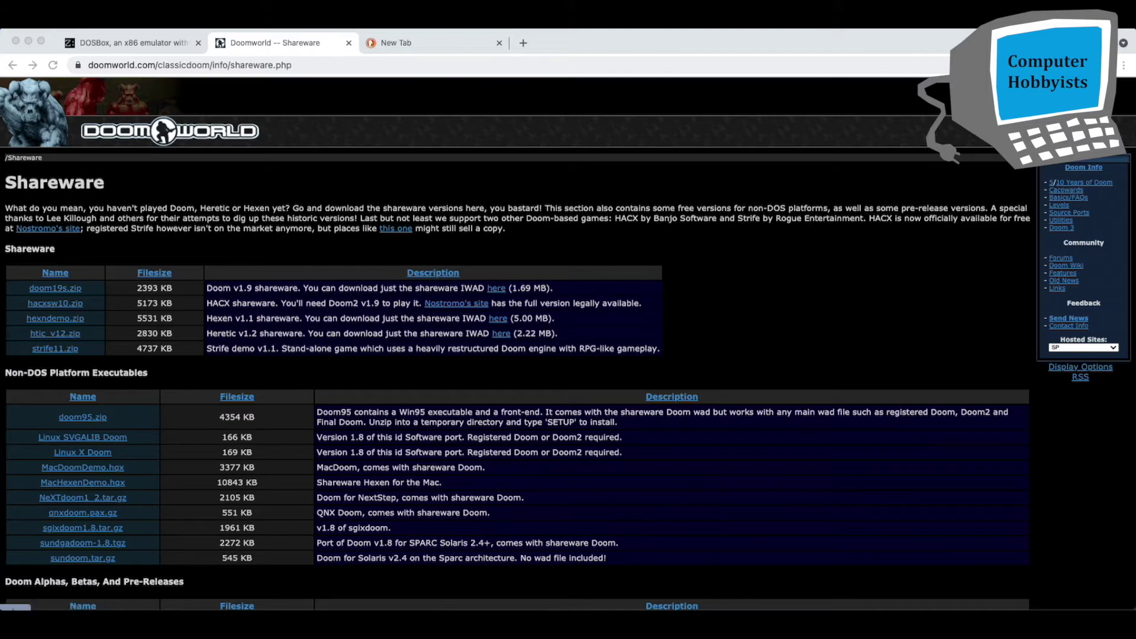
# Launch DOSBox and display its built-in introduction to mounting with the intro mount command.
pyautogui.press('F4')
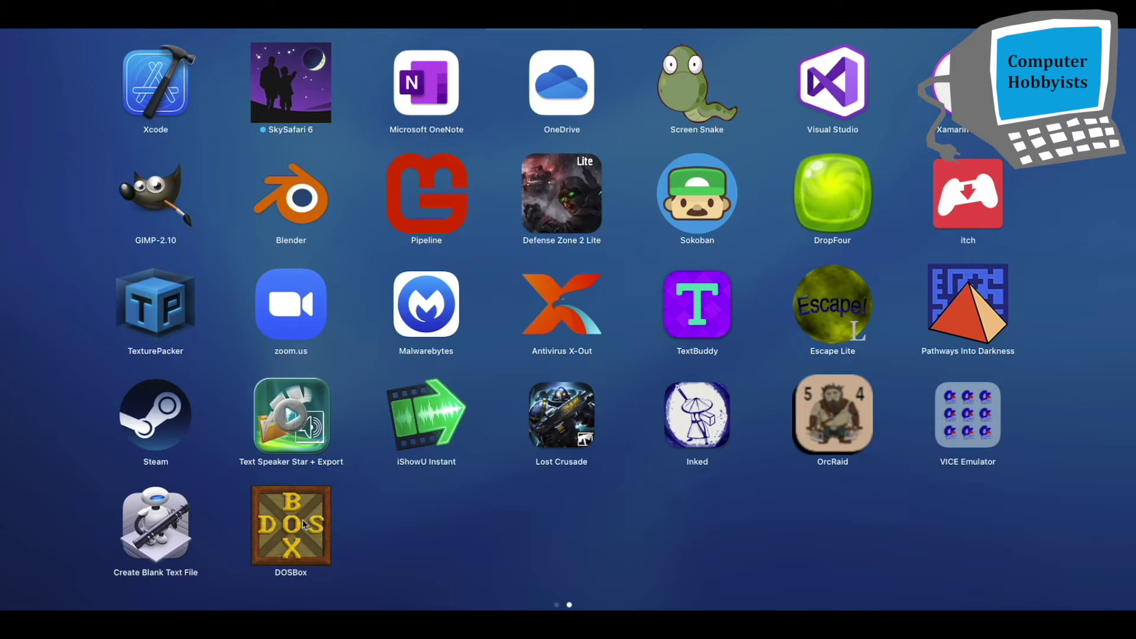
pyautogui.click(304, 523)
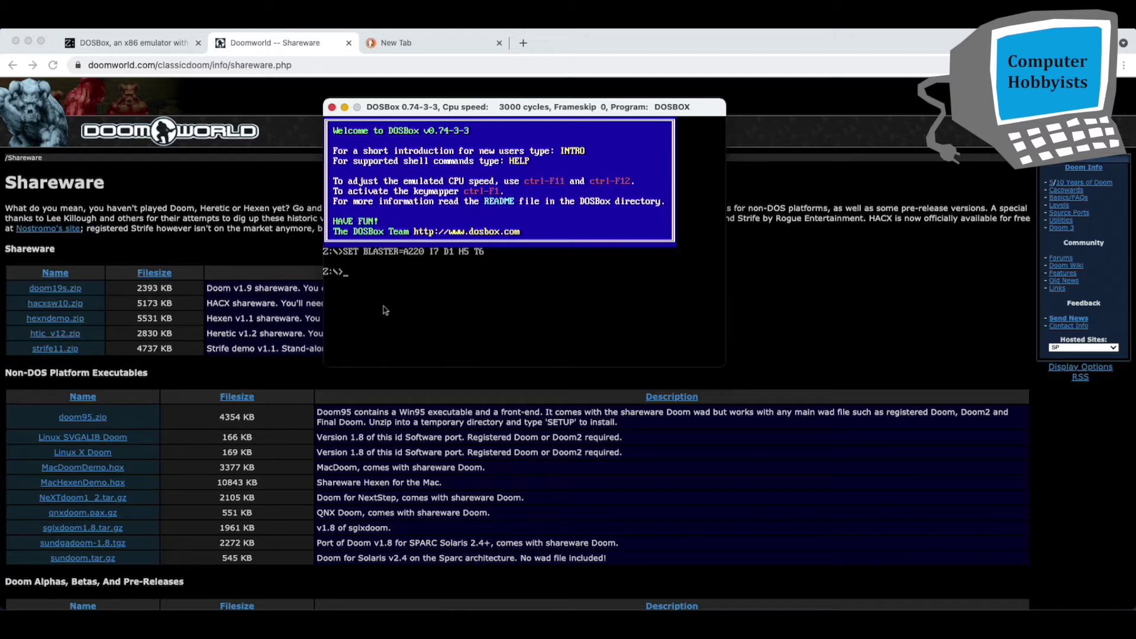
pyautogui.write('tro mount')
pyautogui.press('Return')
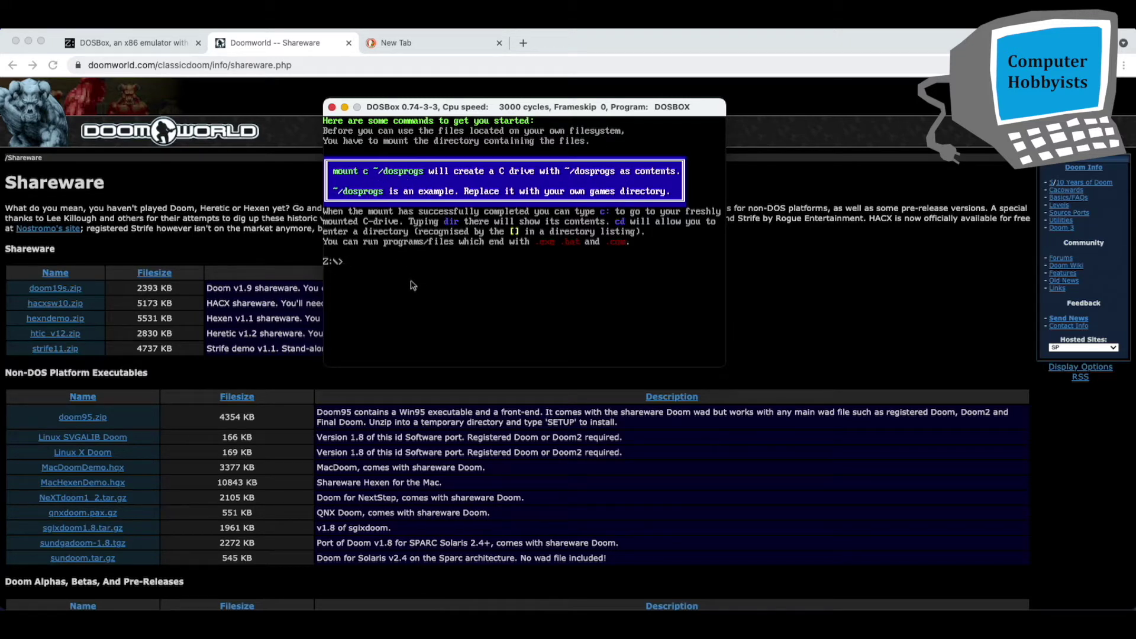
# Mount ~/documents/dosbox as drive C and switch to the C: drive.
pyautogui.write('mount c ~/documents/dosbo')
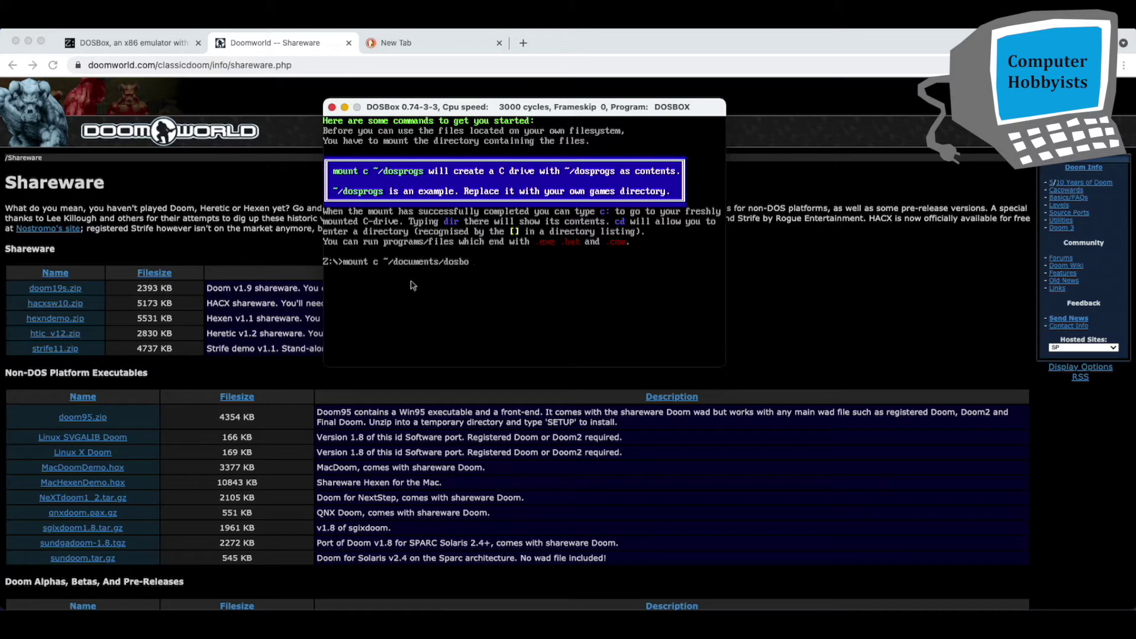
pyautogui.write('x')
pyautogui.press('Return')
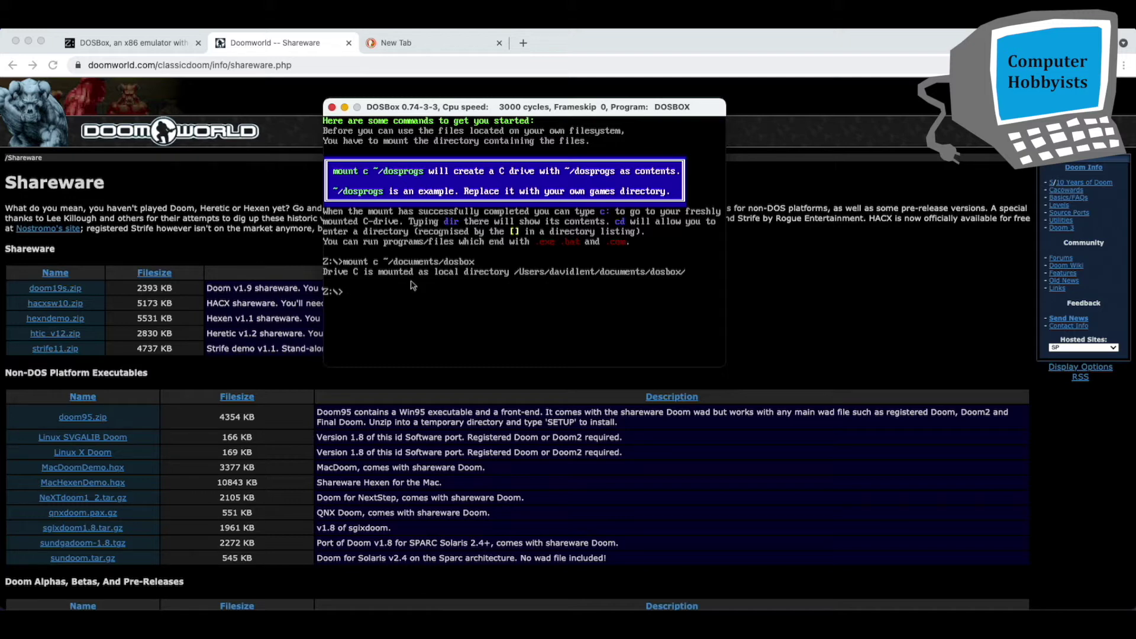
pyautogui.press('Return')
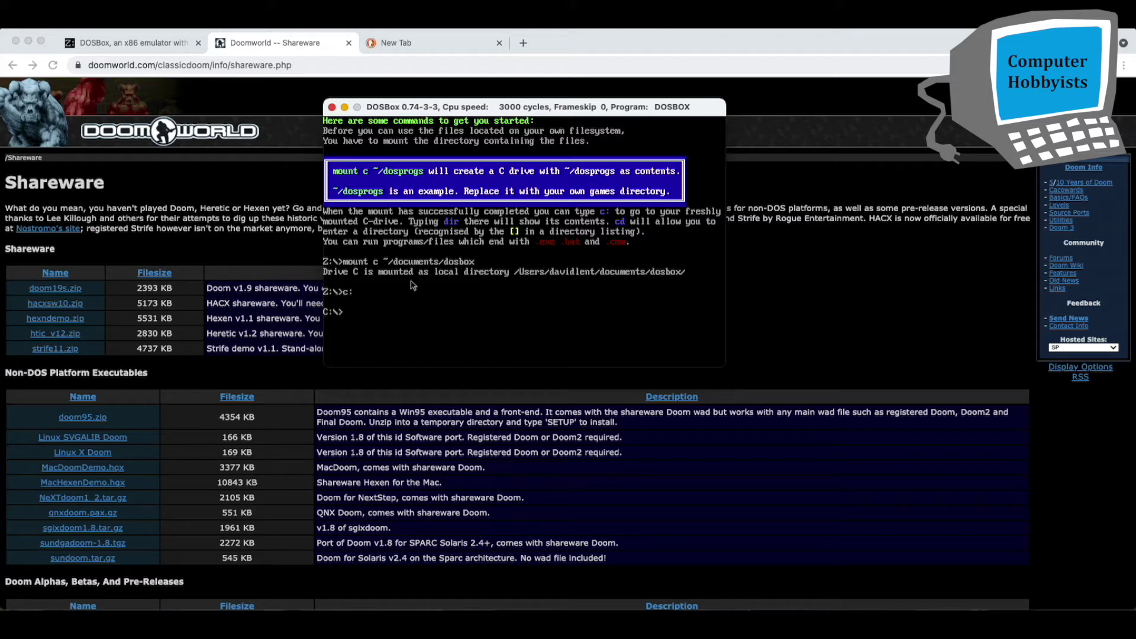
# List the contents of drive C and change to the doom-box directory.
pyautogui.write('dir')
pyautogui.press('Return')
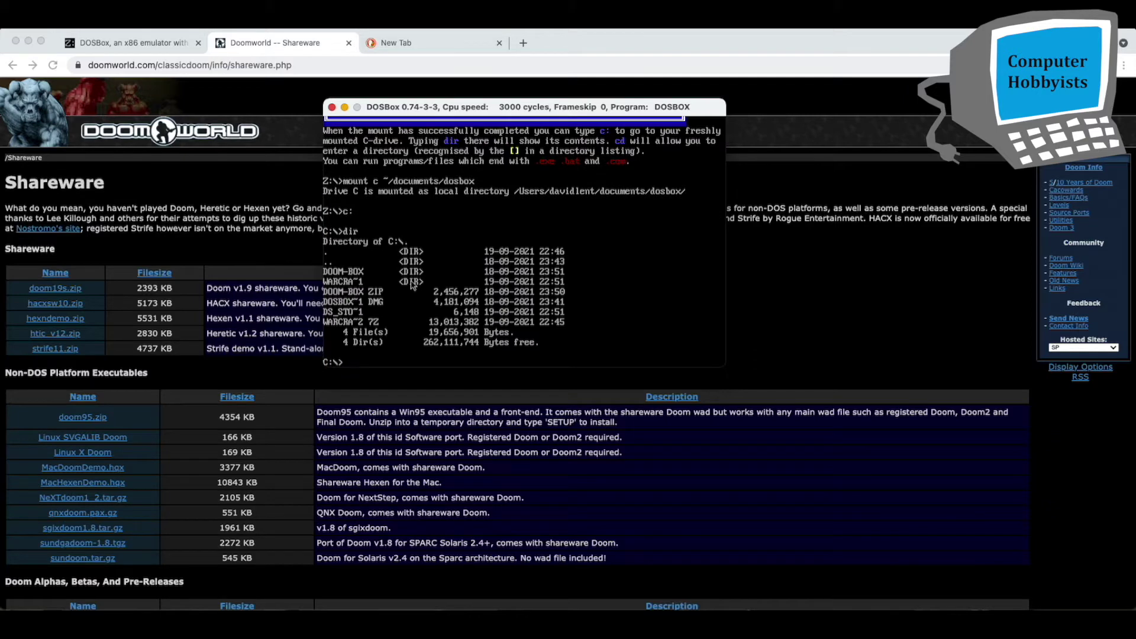
pyautogui.write('cd doom-box')
pyautogui.press('Return')
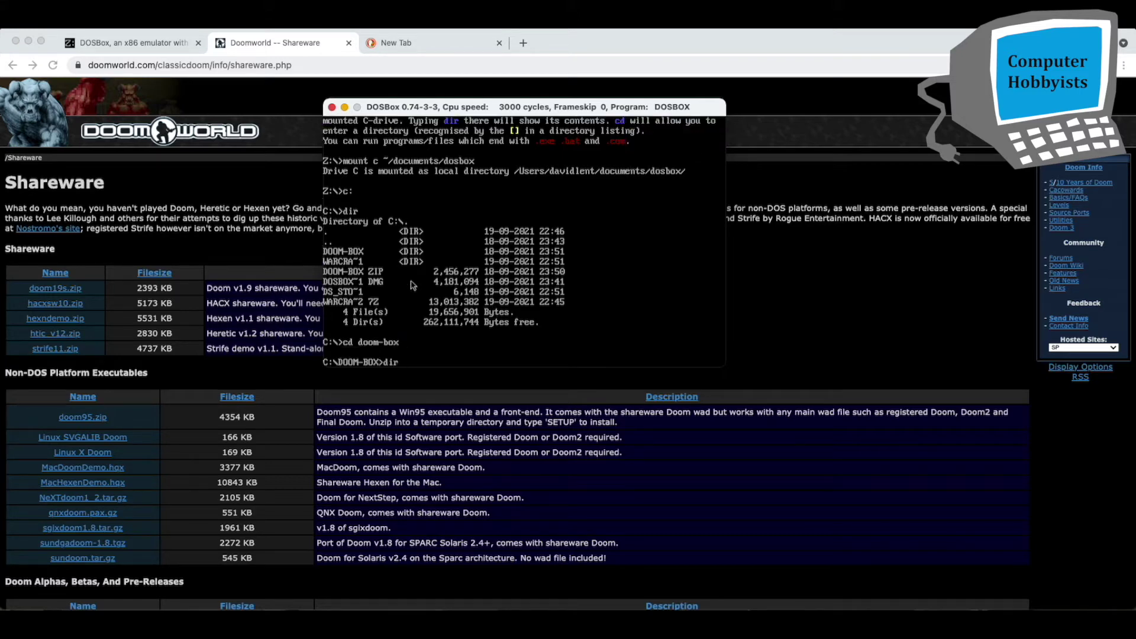
# List the files in the doom-box directory and run doom.
pyautogui.write('dir')
pyautogui.press('Return')
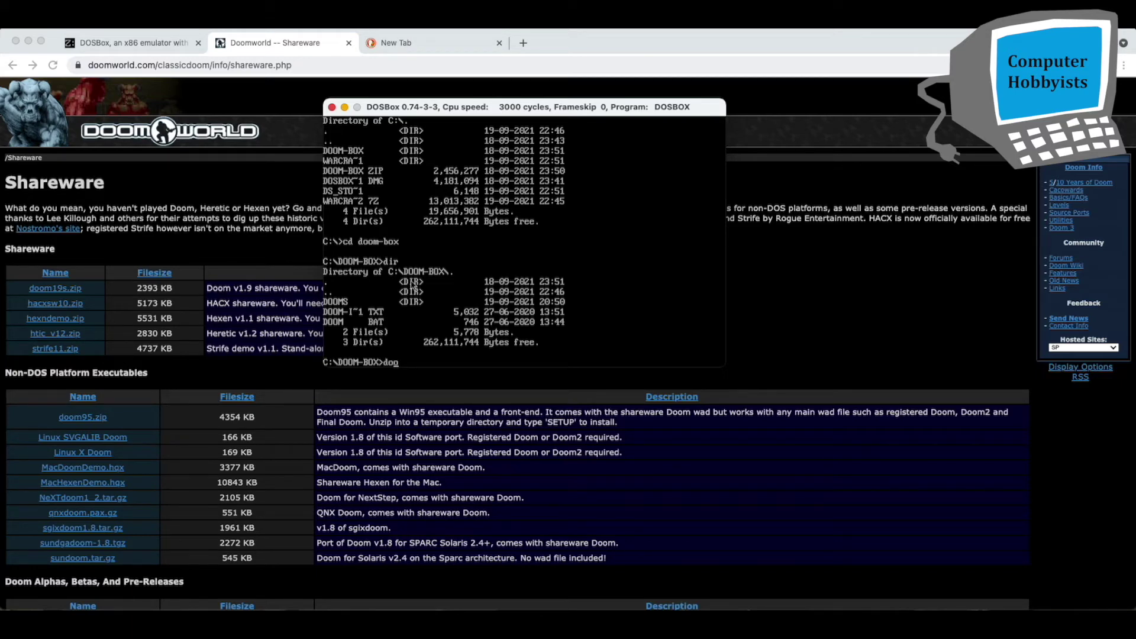
pyautogui.write('doom')
pyautogui.press('Return')
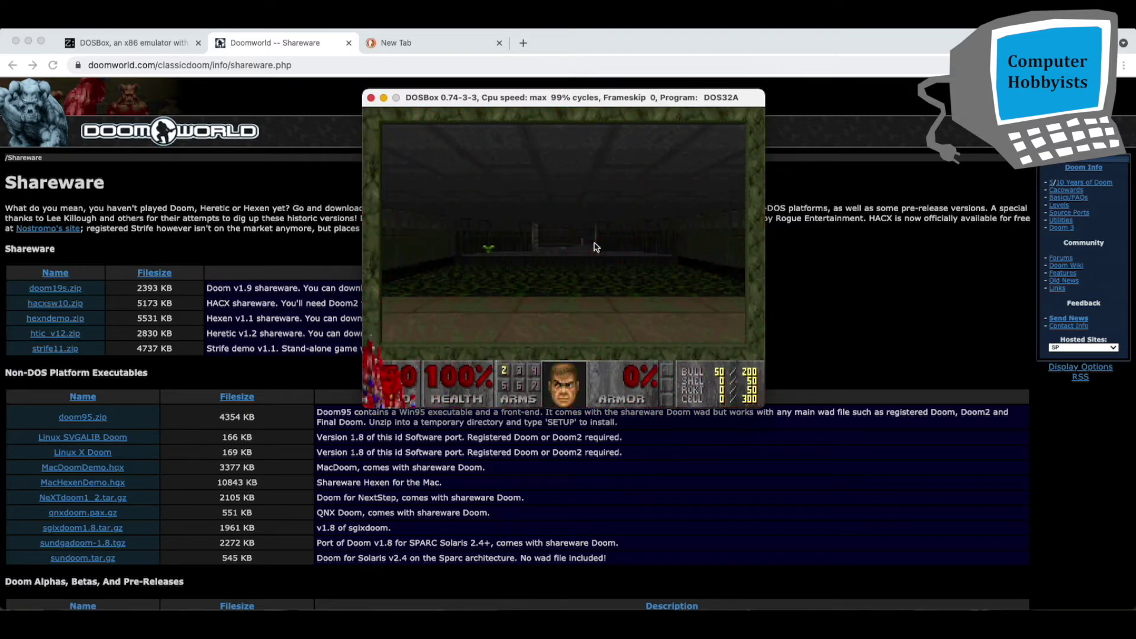
# Open the game menu and begin a new Knee-Deep in the Dead game at Nightmare! skill, accepting the difficulty warning.
pyautogui.press('Escape')
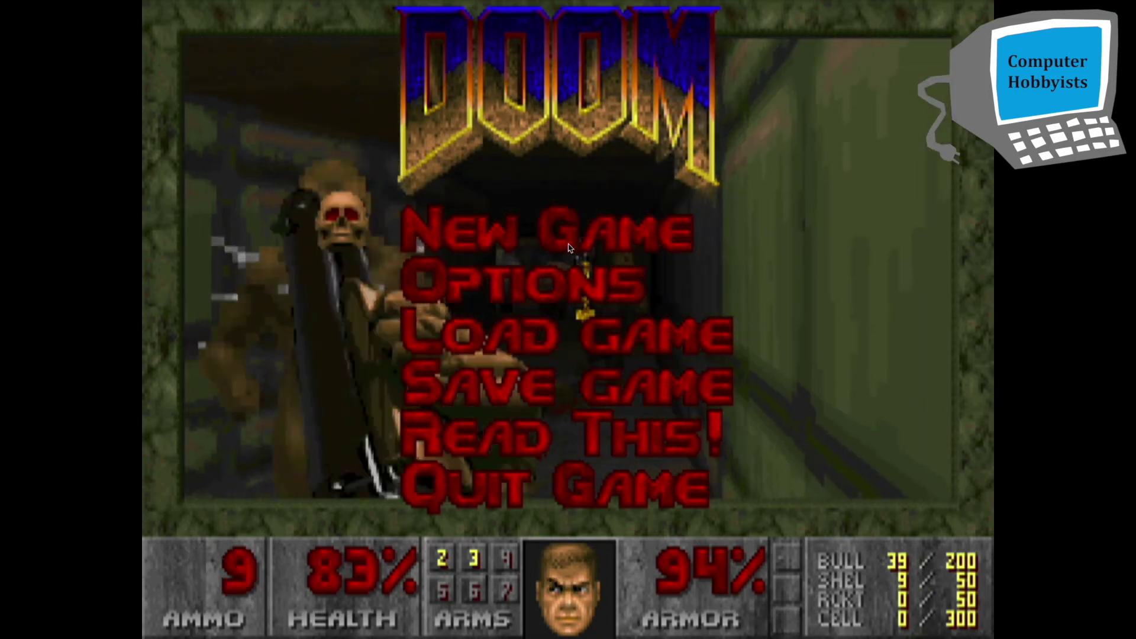
pyautogui.press('Return')
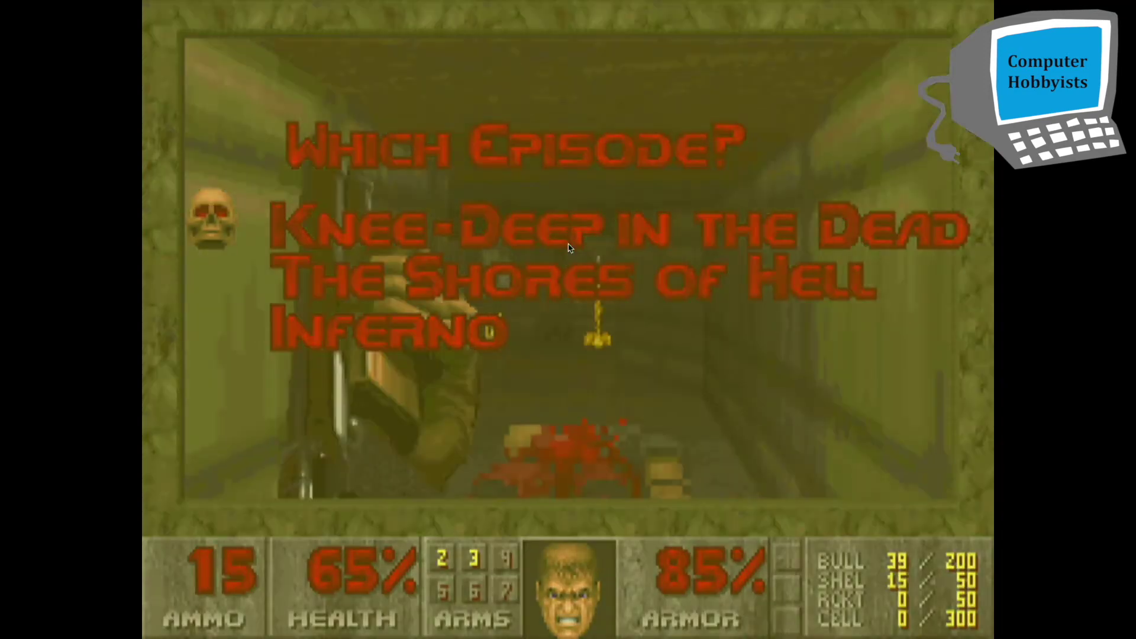
pyautogui.press('Return')
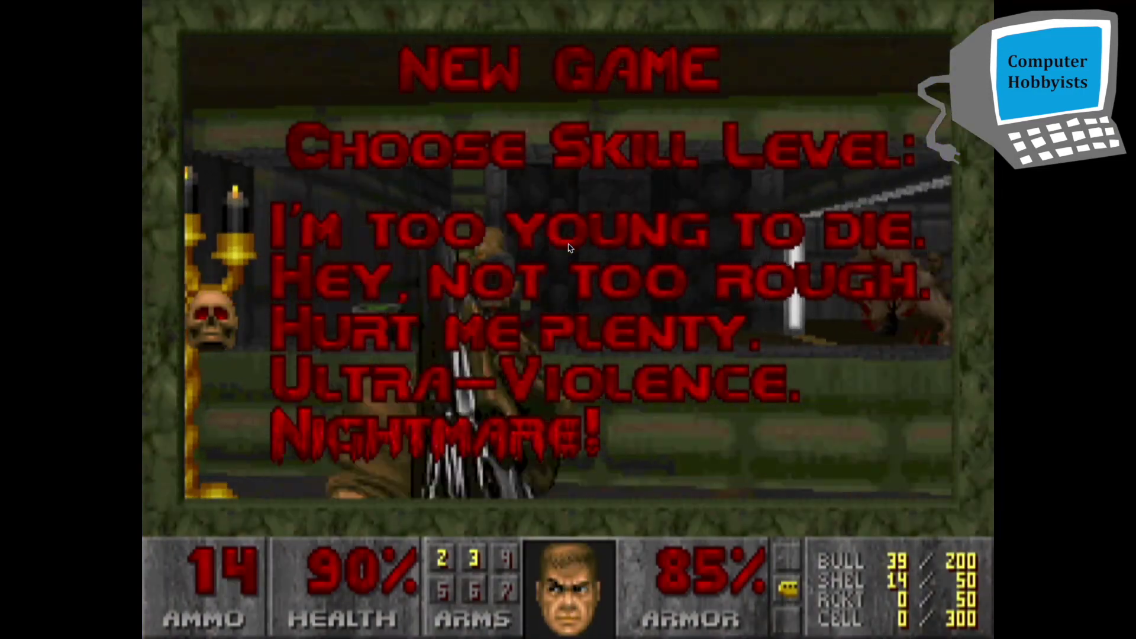
pyautogui.press('Return')
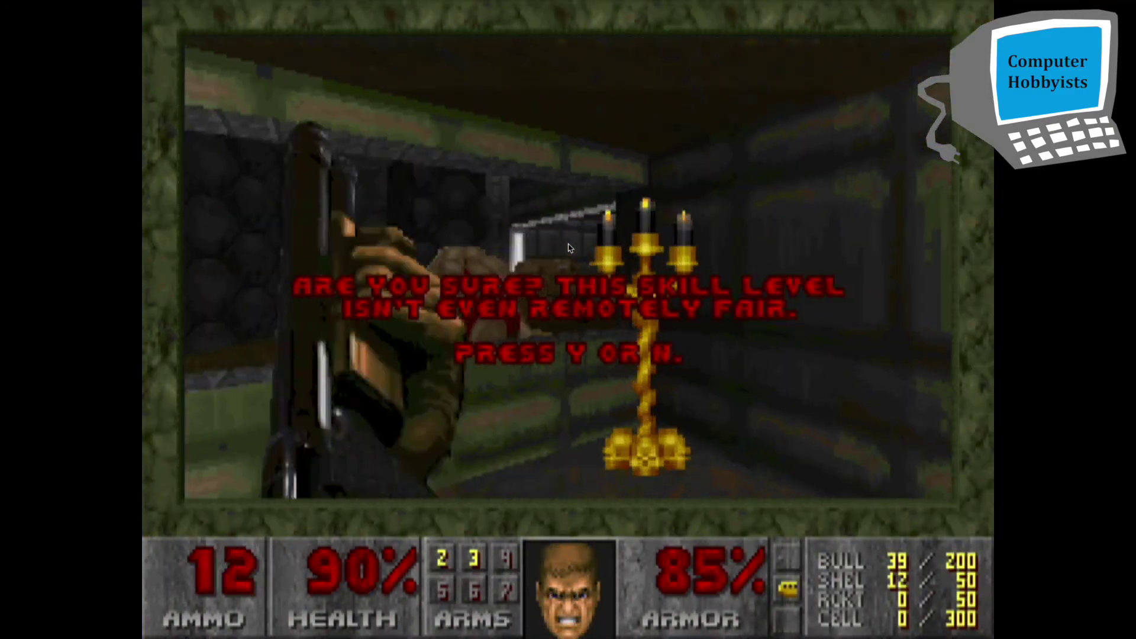
pyautogui.press('y')
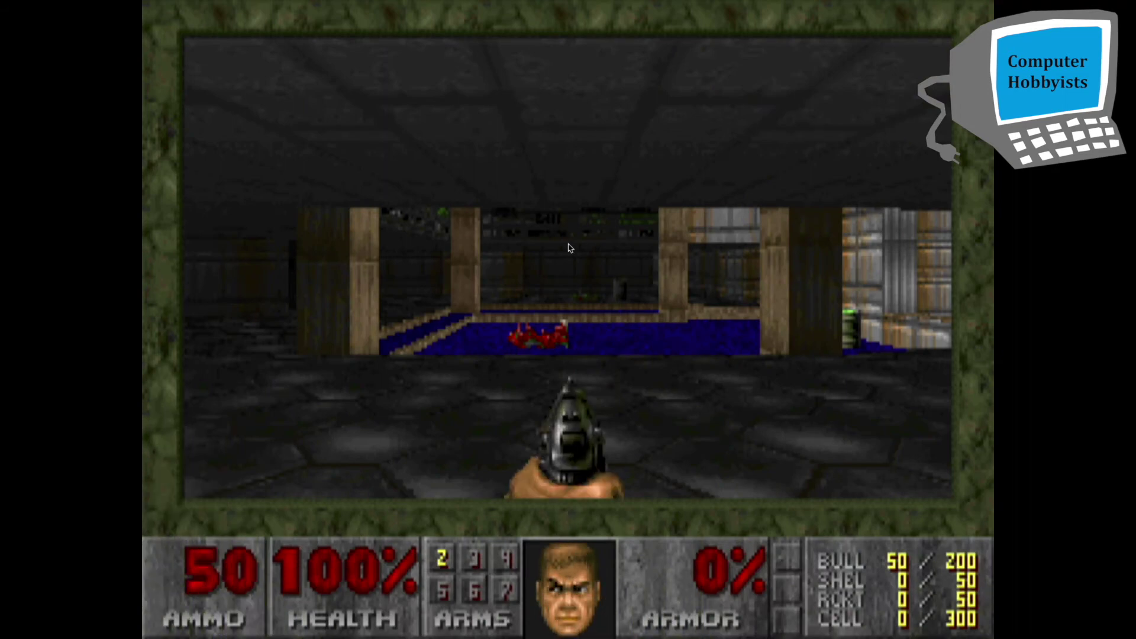
# Walk through the starting room, pick up the health bonus and turn toward the lamp-lit corridor.
pyautogui.press('Left')
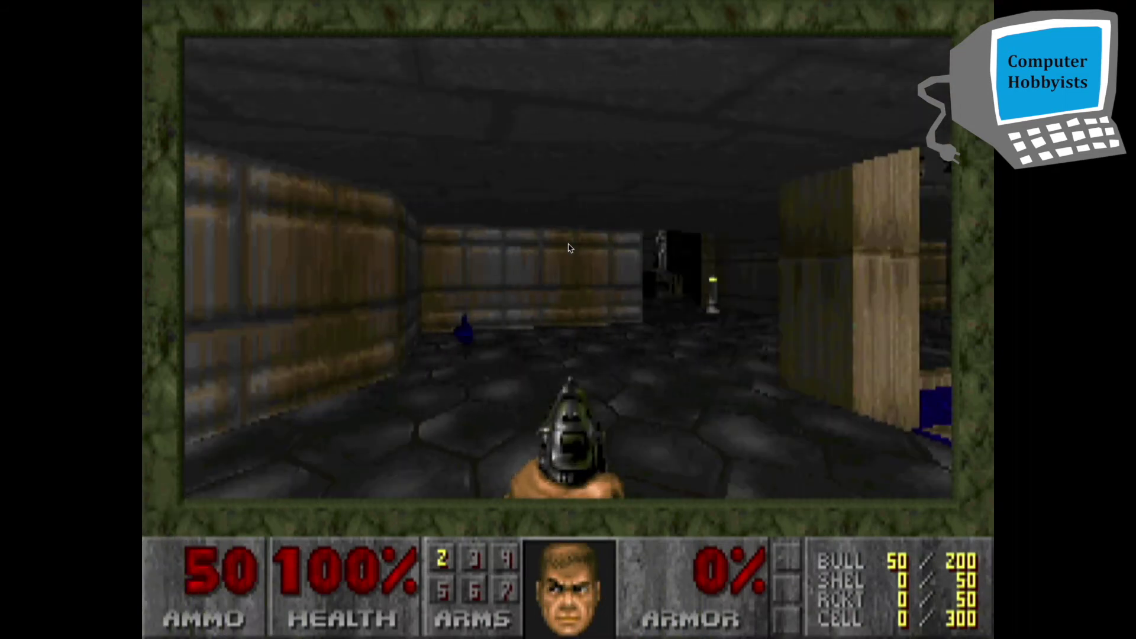
pyautogui.press('Up')
pyautogui.press('Left')
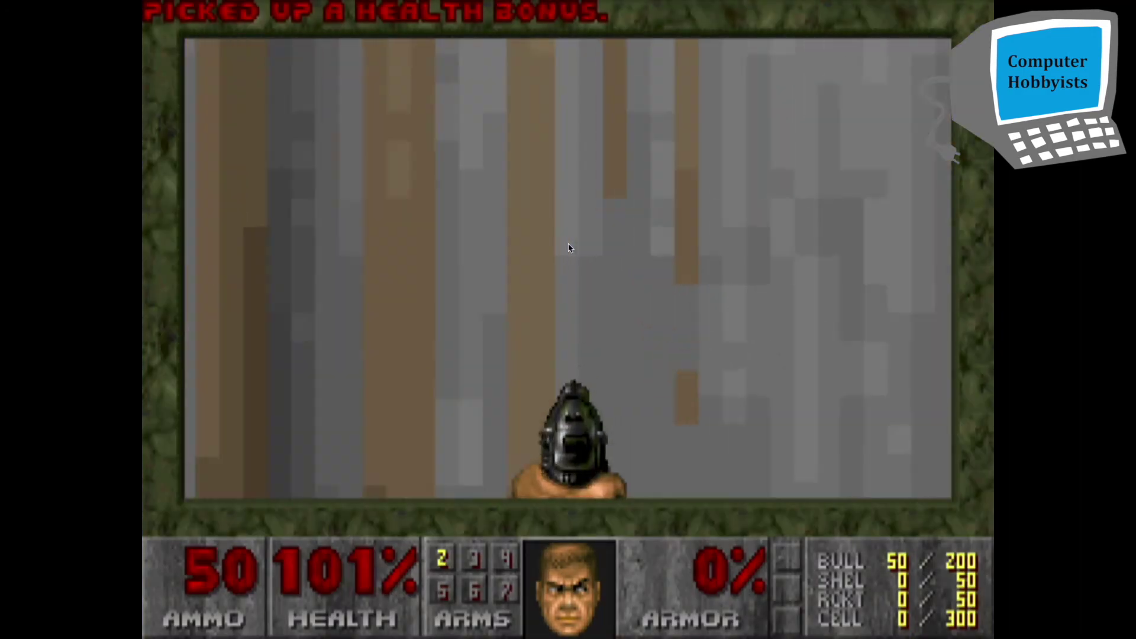
pyautogui.press('Right')
pyautogui.press('Up')
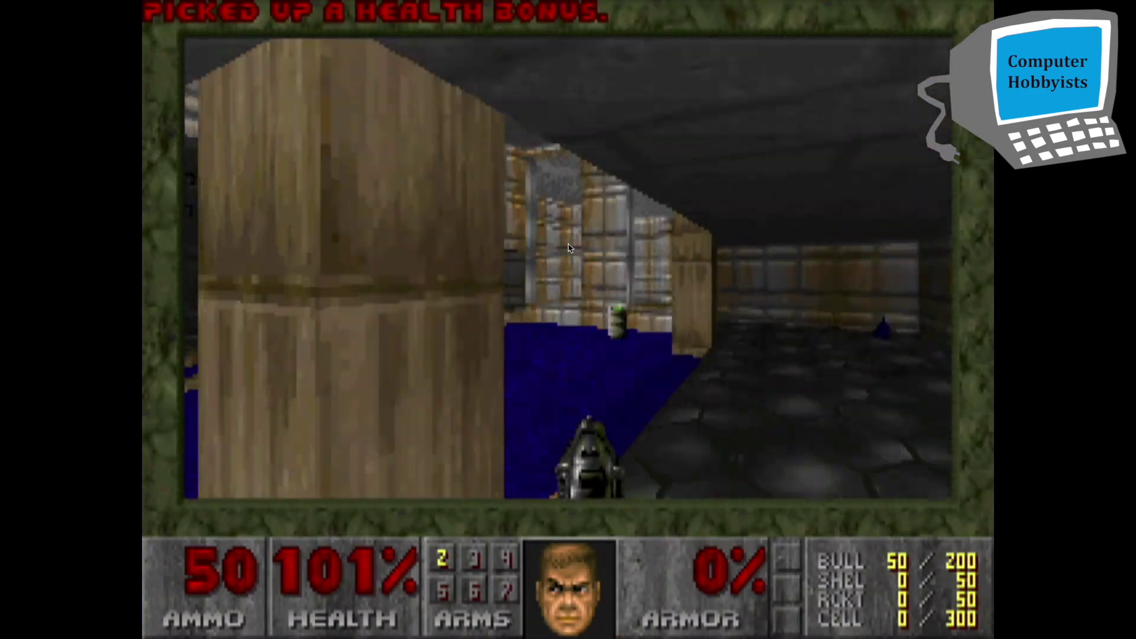
pyautogui.press('Left')
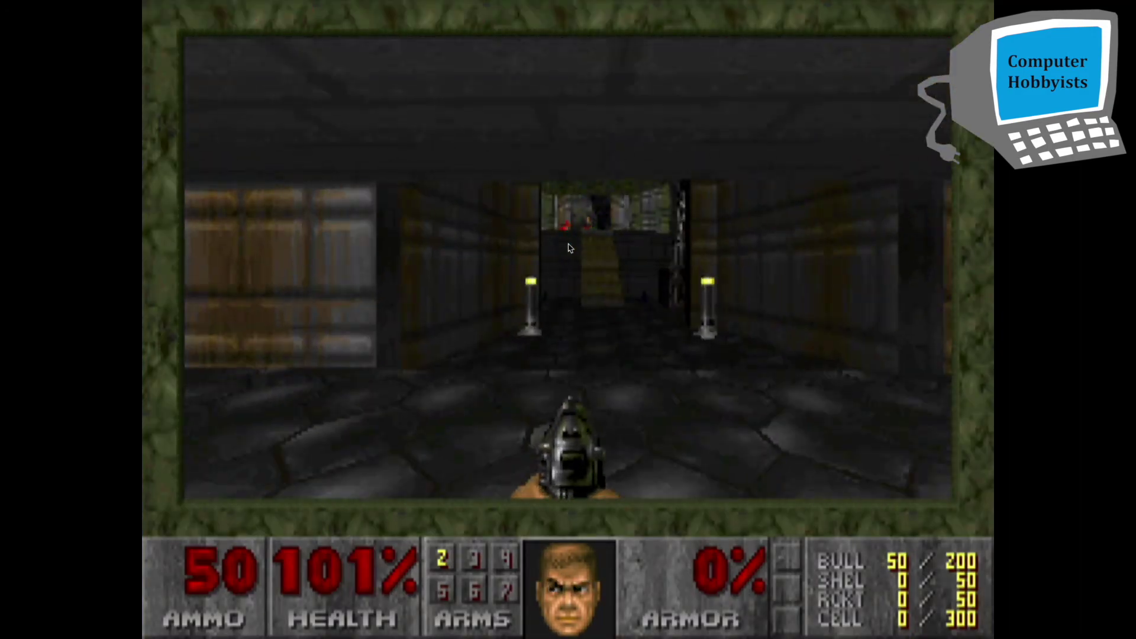
# Advance down the corridor into the next hall, fire the pistol, and back away to the starting room.
pyautogui.press('Up')
pyautogui.press('ctrl')
pyautogui.press('Down')
pyautogui.press('ctrl')
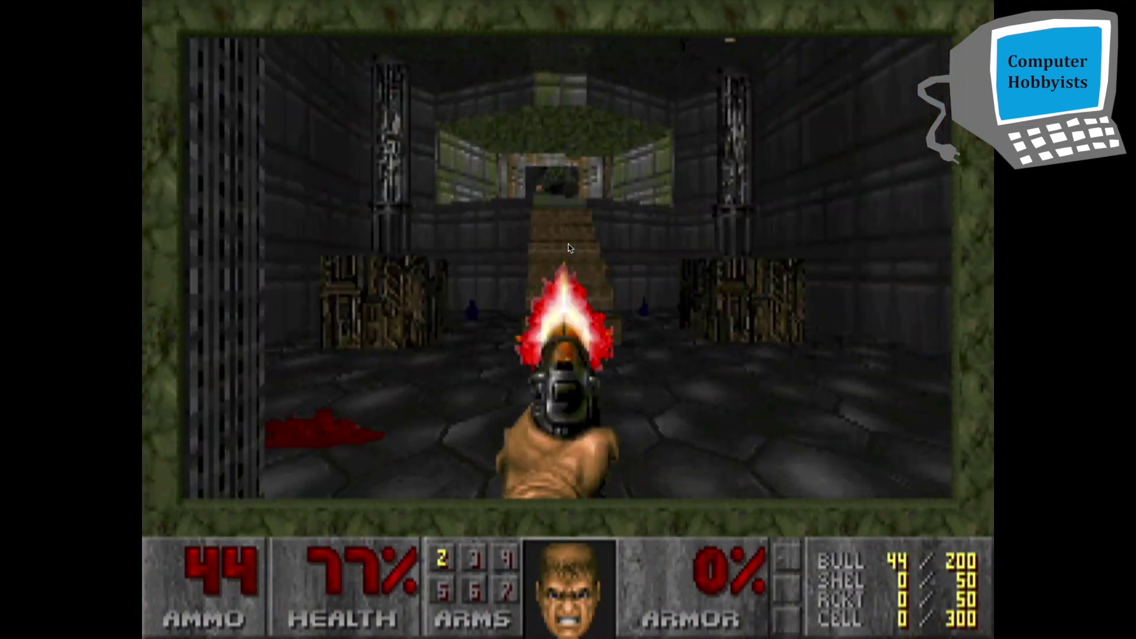
pyautogui.press('ctrl')
pyautogui.press('Down')
pyautogui.press('Left')
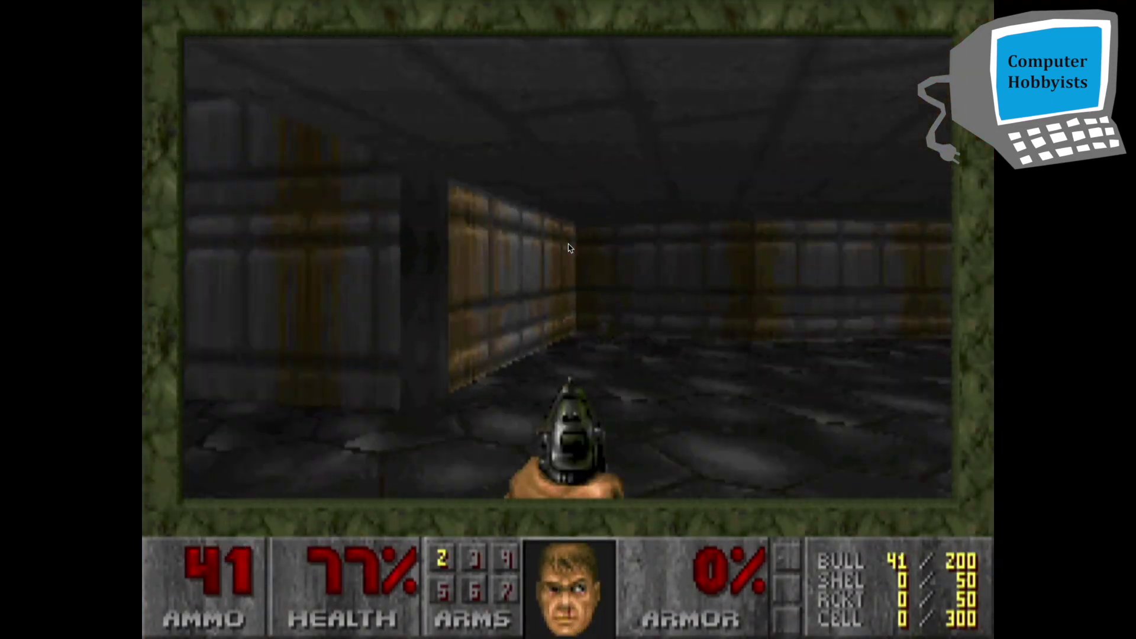
pyautogui.press('Up')
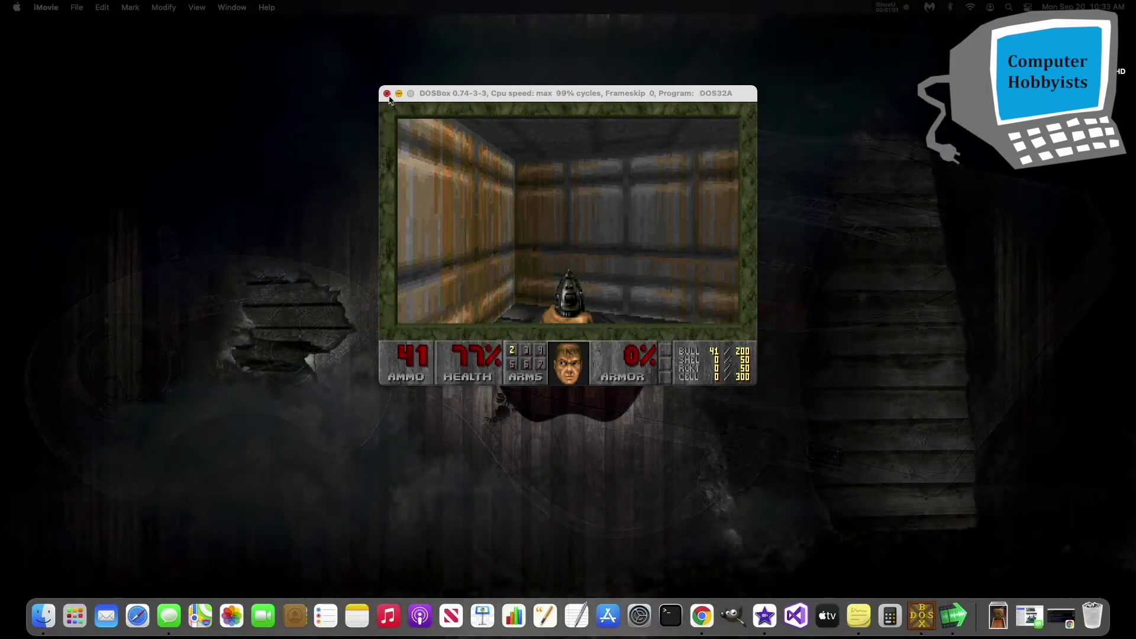
# Close the running game window, relaunch DOSBox and switch it to full screen.
pyautogui.click(387, 94)
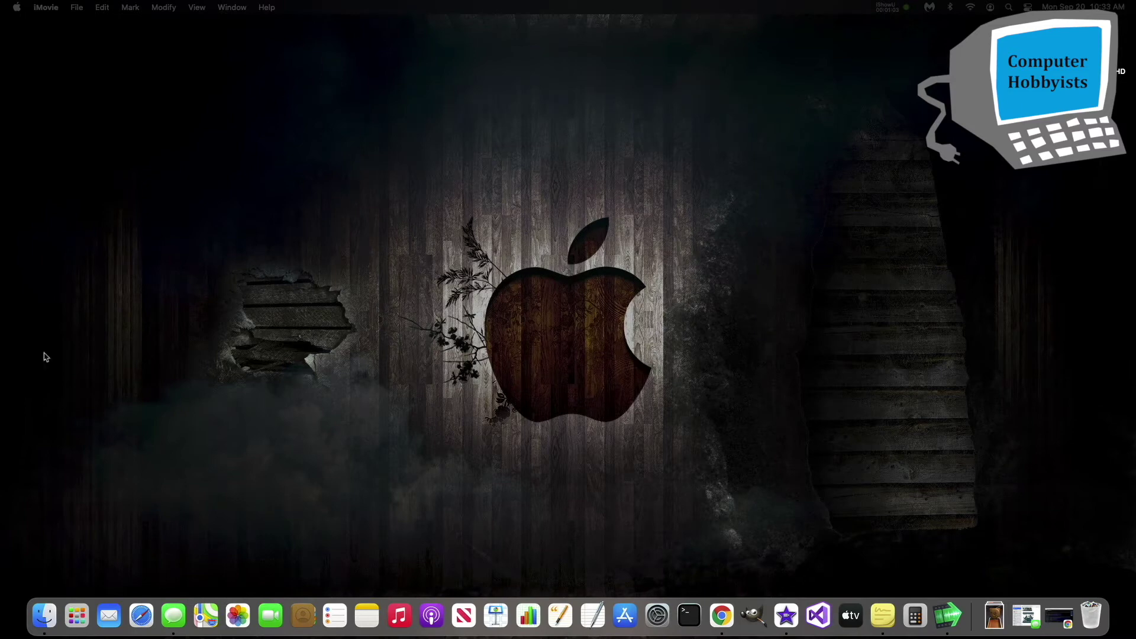
pyautogui.click(78, 617)
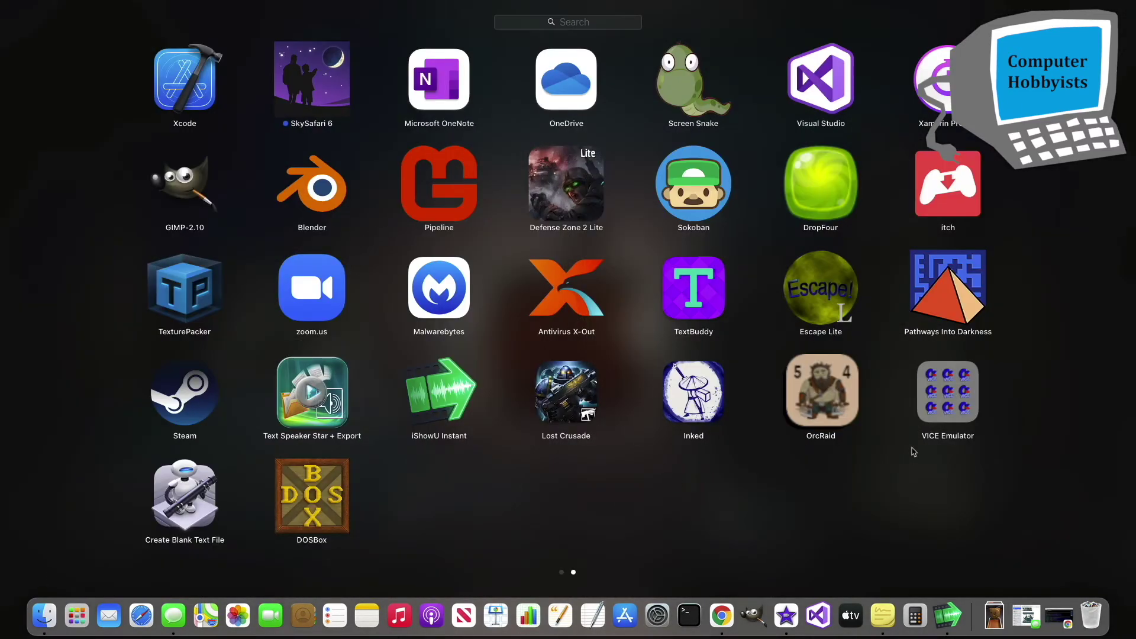
pyautogui.click(310, 493)
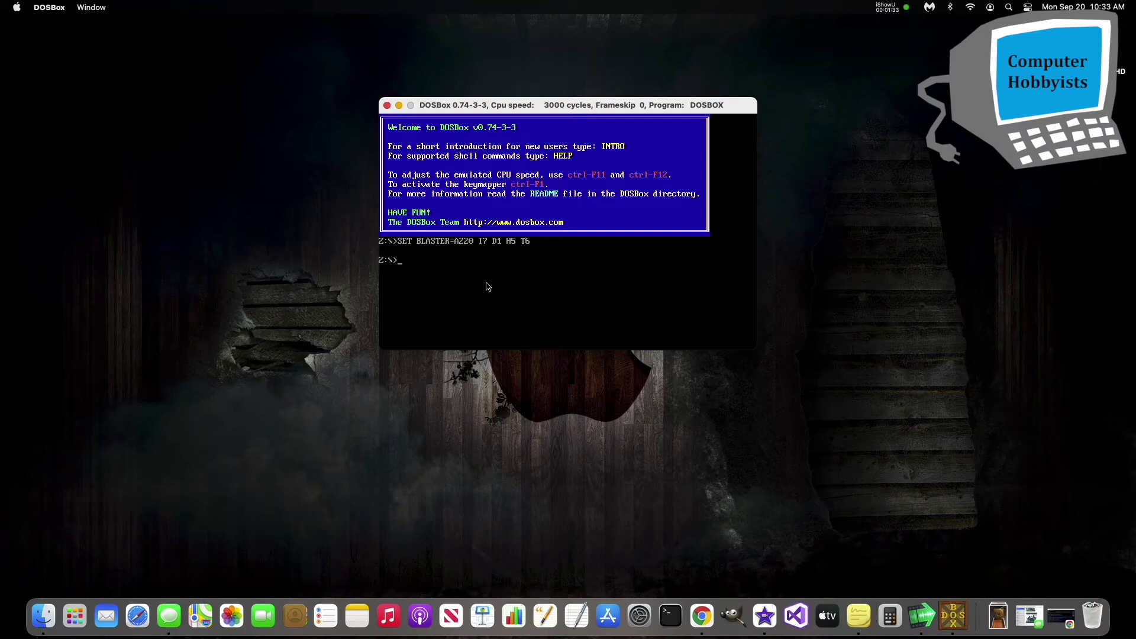
pyautogui.hotkey('alt', 'Return')
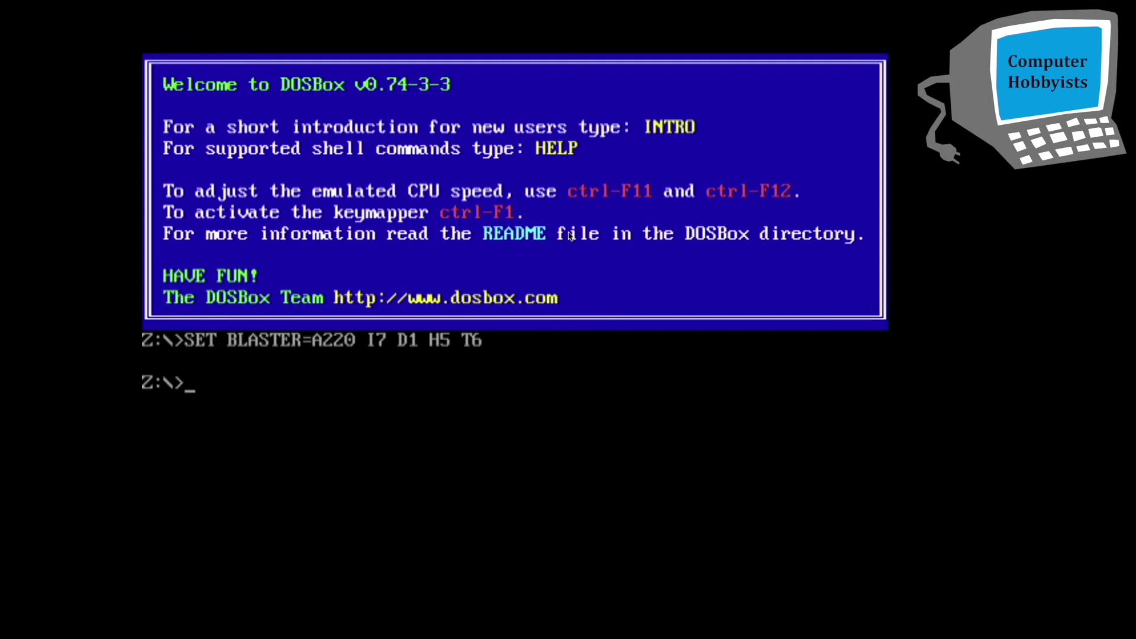
# Open the DOSBox keymapper, bind the up arrow event to USB gamepad Axis 1-, and save the mapper file.
pyautogui.hotkey('ctrl', 'F1')
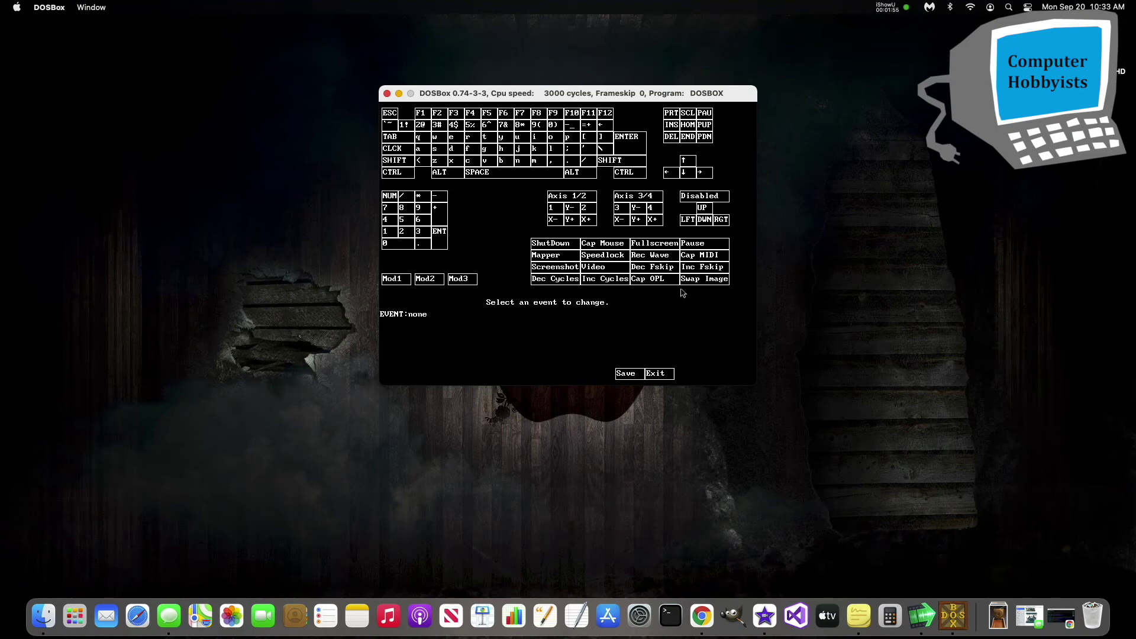
pyautogui.click(688, 162)
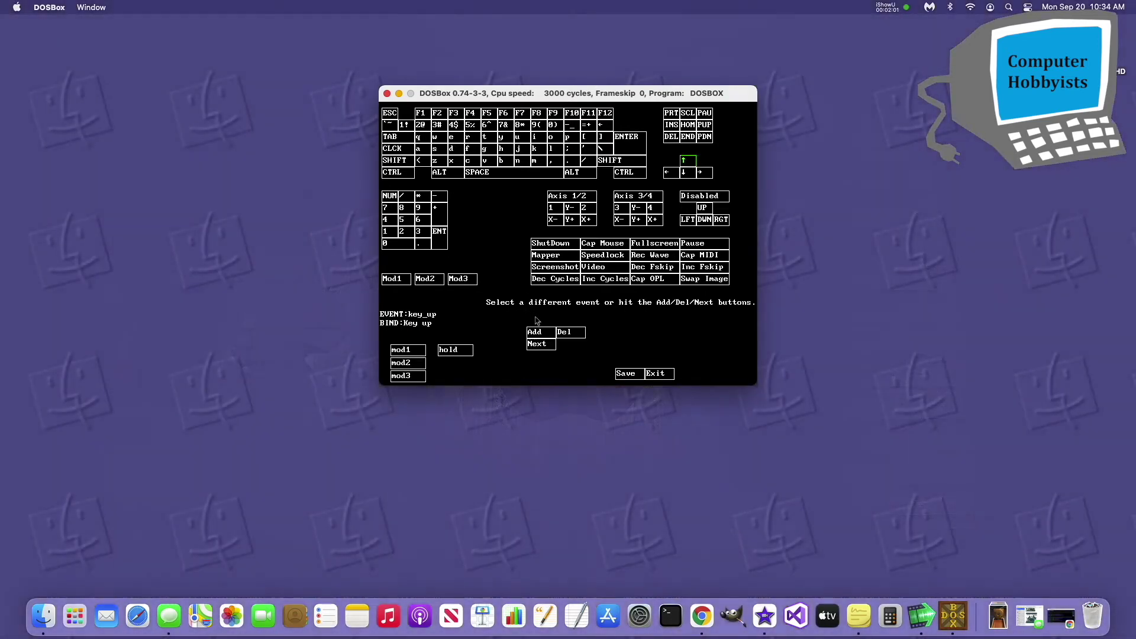
pyautogui.click(536, 333)
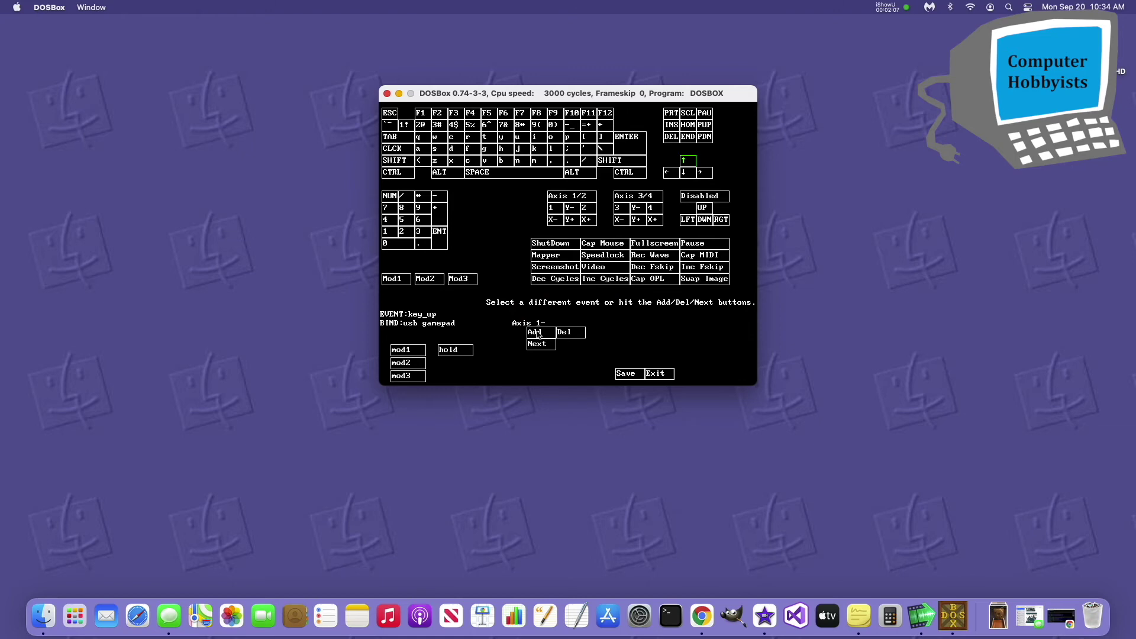
pyautogui.click(634, 377)
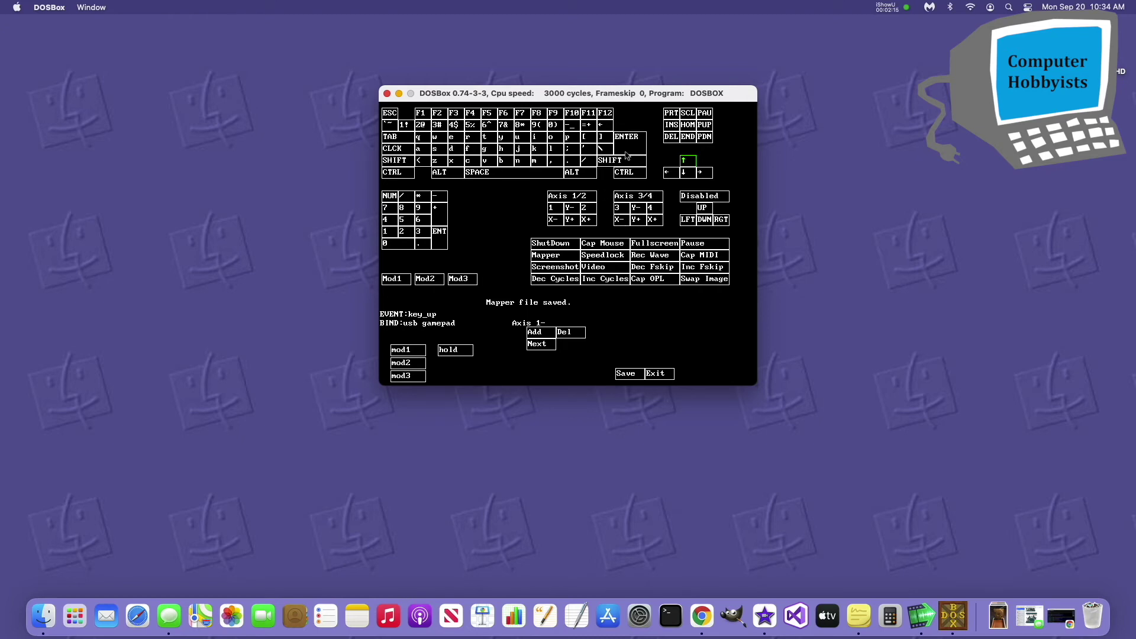
# Bind the right Alt event to USB gamepad Button 1, save the mapper file and exit the keymapper.
pyautogui.click(583, 178)
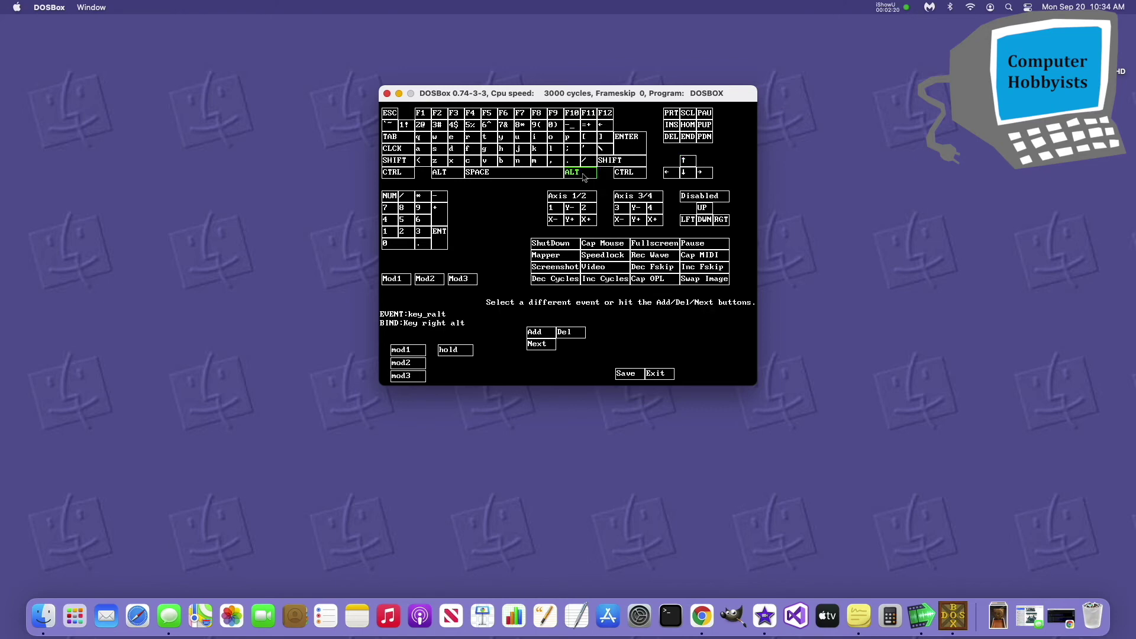
pyautogui.click(538, 332)
pyautogui.click(625, 376)
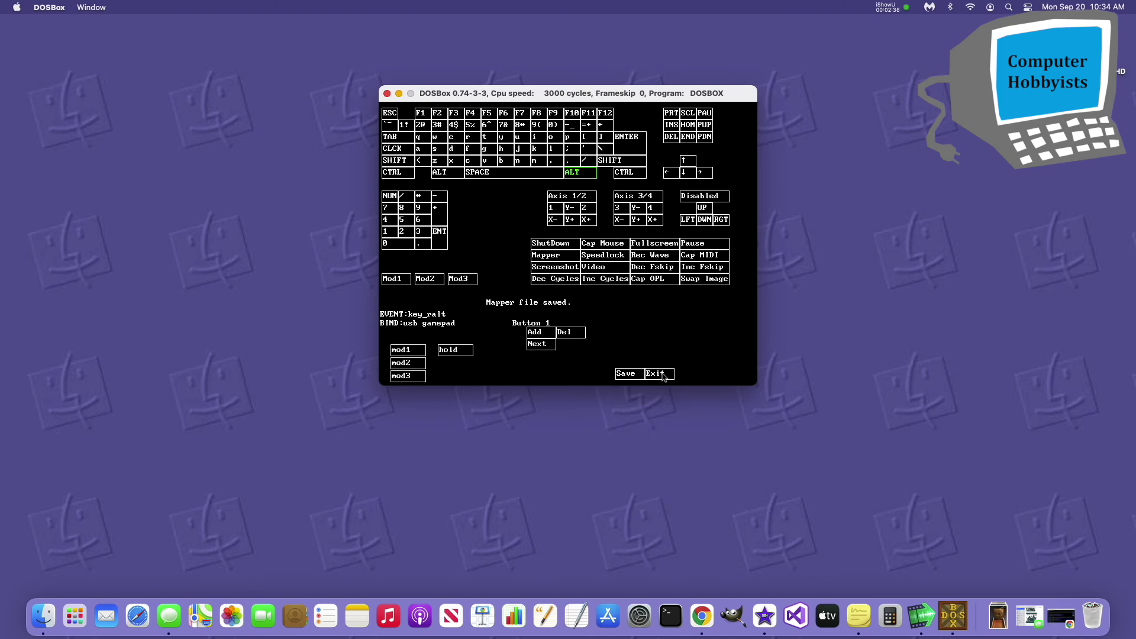
pyautogui.click(658, 374)
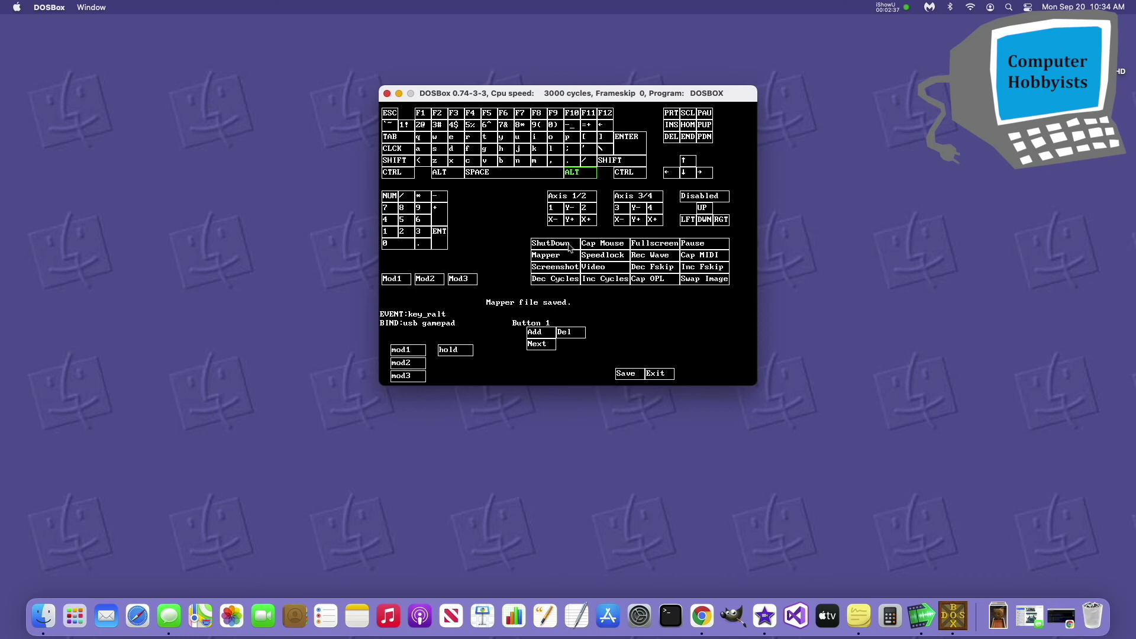